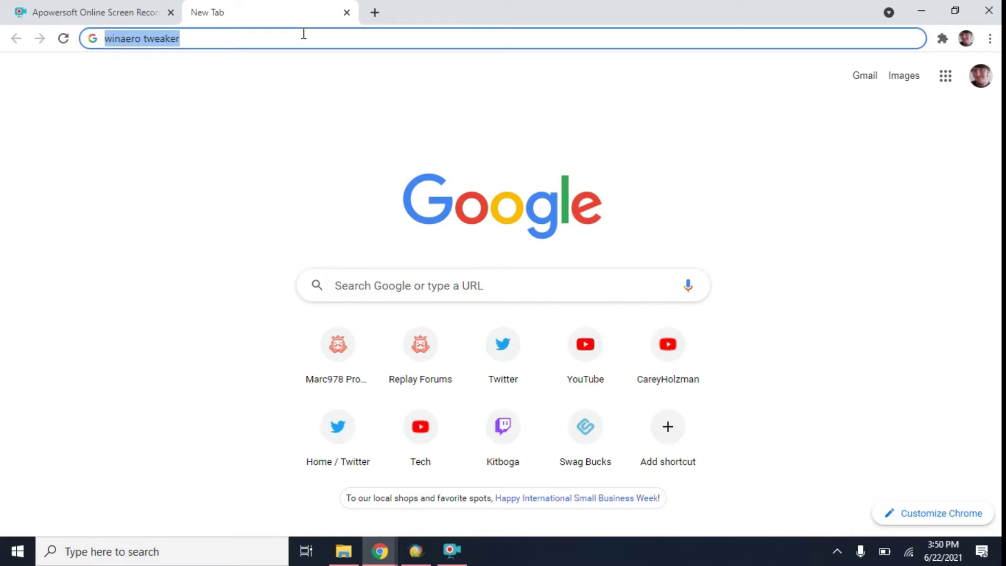
- Search for winaero tweaker and open the Download Winaero Tweaker page
{"action": "key", "text": "Return"}
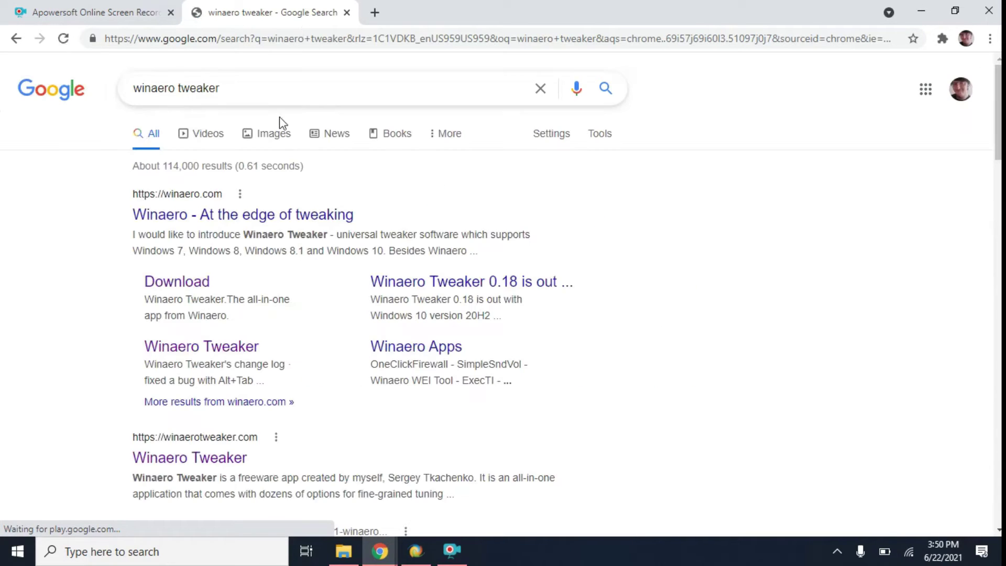
{"action": "left_click", "coordinate": [192, 285]}
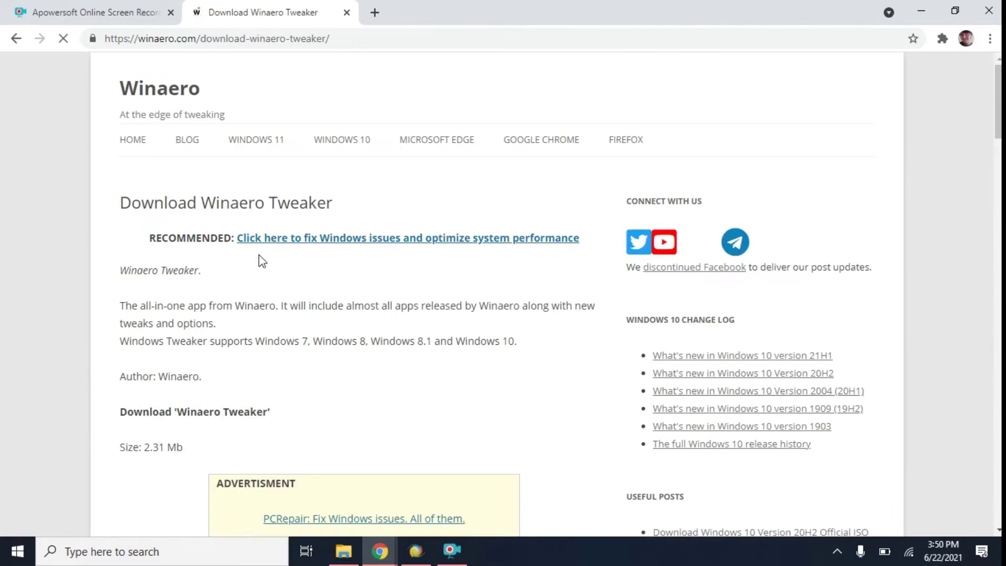
{"action": "scroll", "coordinate": [283, 277], "scroll_direction": "down", "scroll_amount": 1}
{"action": "scroll", "coordinate": [284, 276], "scroll_direction": "down", "scroll_amount": 10}
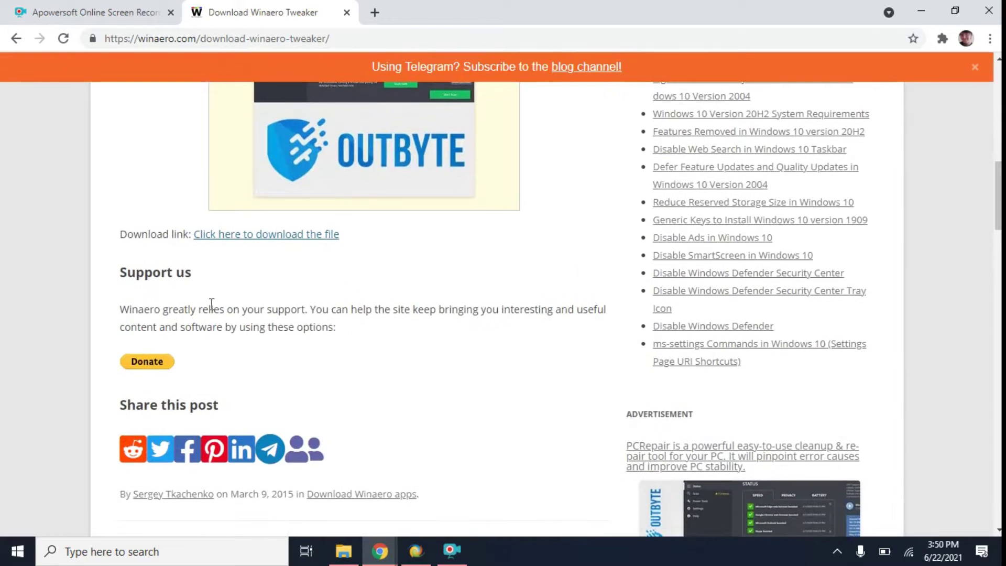
- Start the winaerotweaker.zip download, then cancel it
{"action": "left_click", "coordinate": [242, 244]}
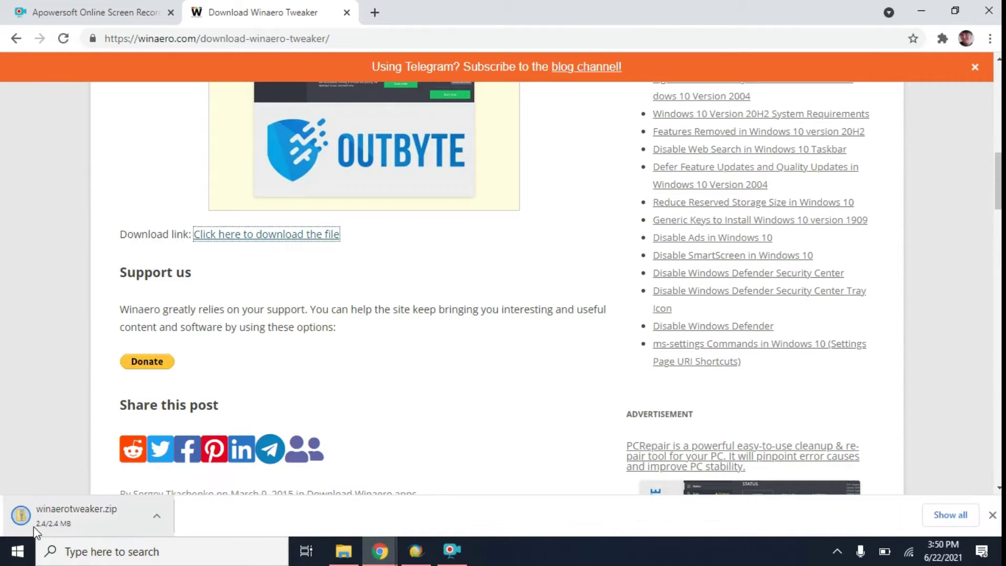
{"action": "right_click", "coordinate": [37, 521]}
{"action": "left_click", "coordinate": [61, 509]}
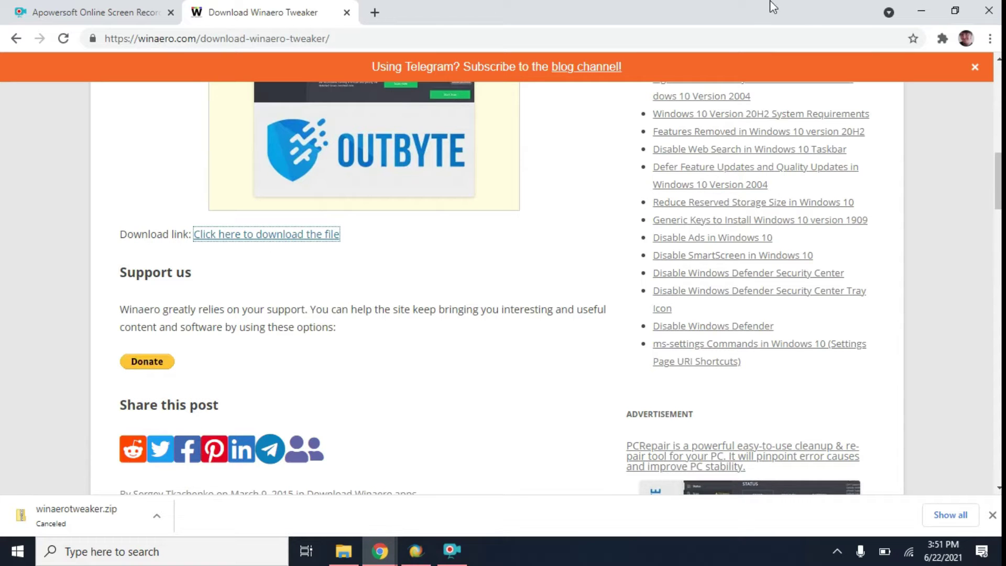
- Minimize both Chrome windows and Winaero Tweaker to reveal the desktop
{"action": "left_click", "coordinate": [921, 10]}
{"action": "left_click", "coordinate": [932, 7]}
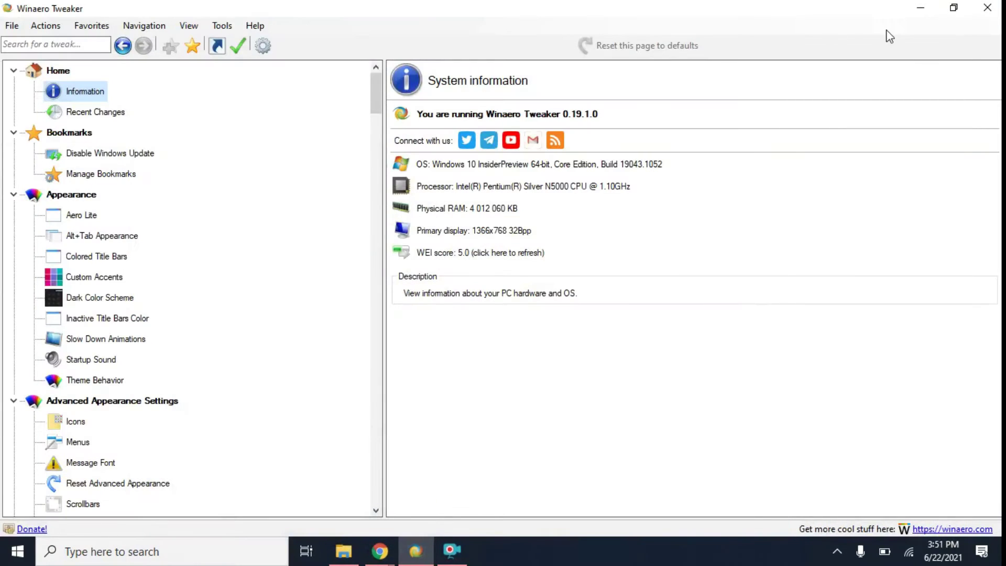
{"action": "left_click", "coordinate": [924, 7]}
- Relaunch Winaero Tweaker from its desktop shortcut and show the Recent Changes list
{"action": "left_click", "coordinate": [141, 53]}
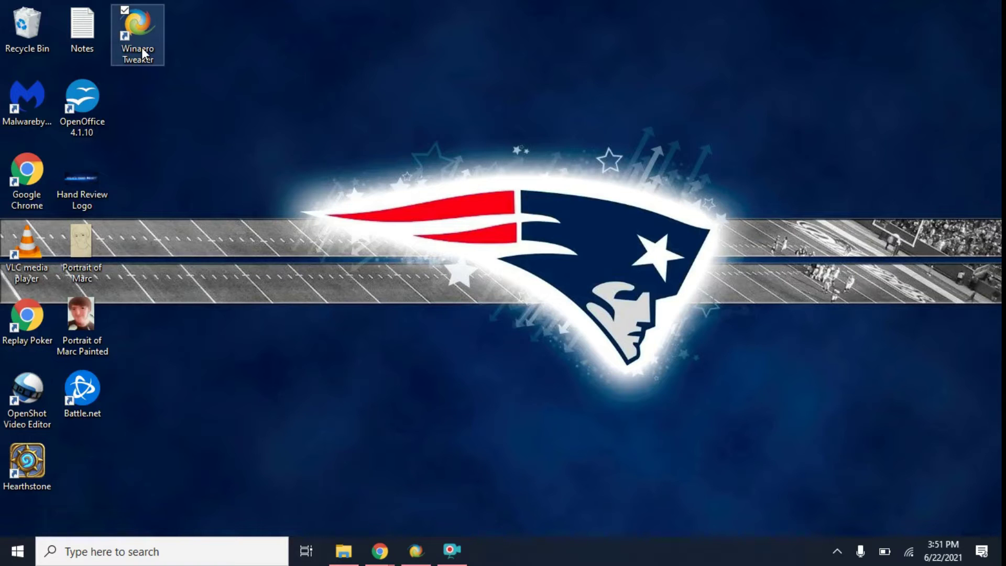
{"action": "double_click", "coordinate": [142, 48]}
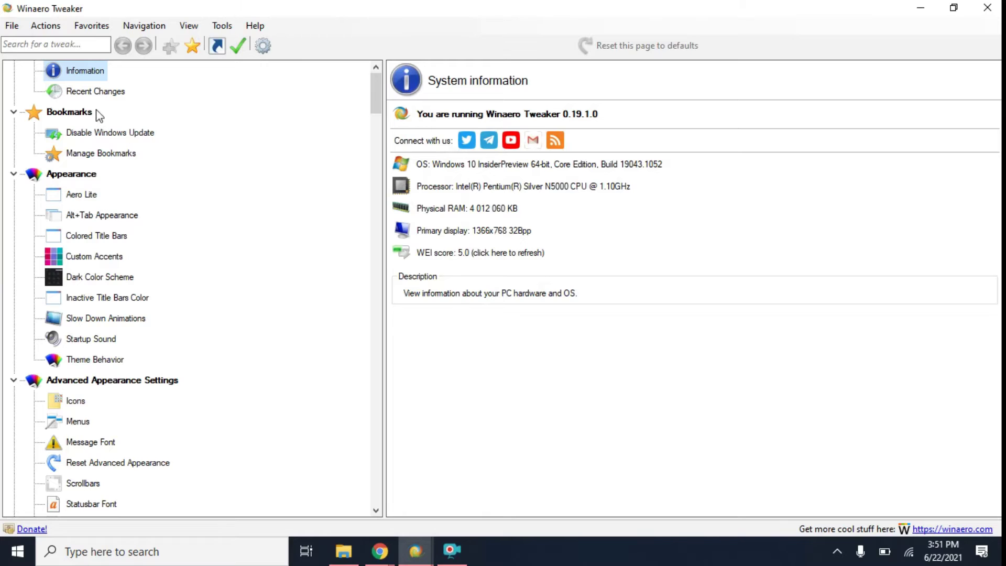
{"action": "left_click", "coordinate": [110, 96]}
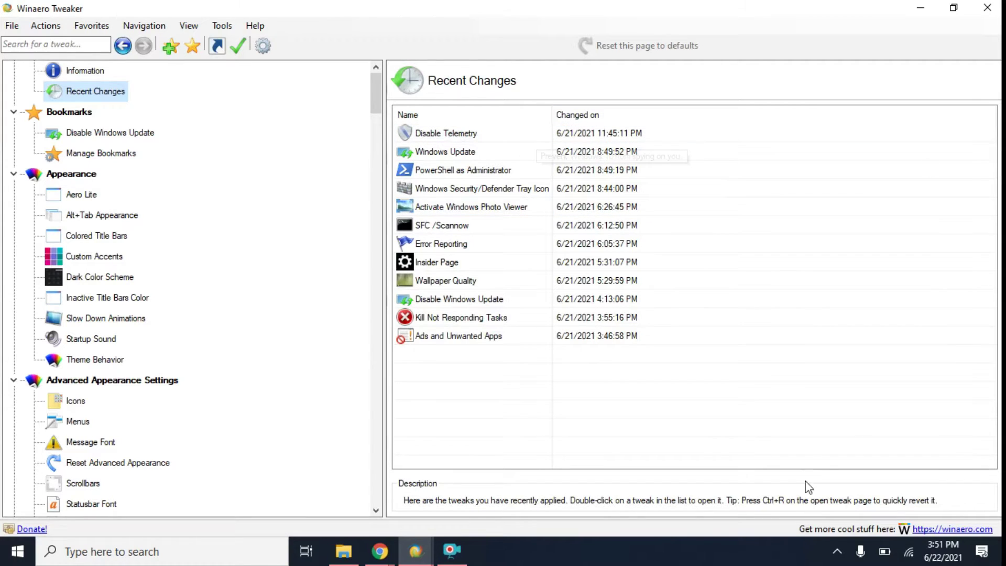
- Inspect the Disable Telemetry tweak, then go back and open Disable Windows Update
{"action": "double_click", "coordinate": [445, 135]}
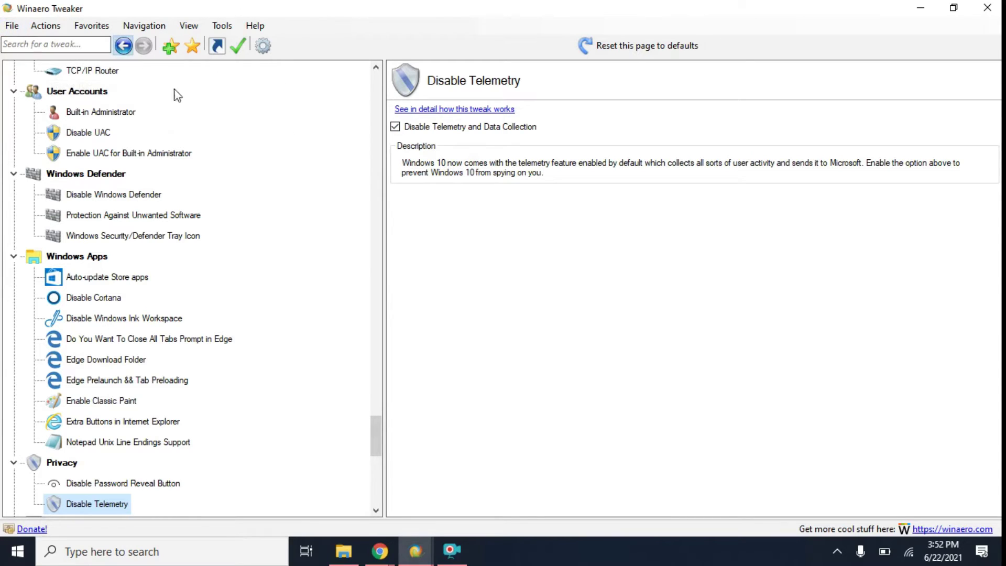
{"action": "left_click", "coordinate": [123, 46]}
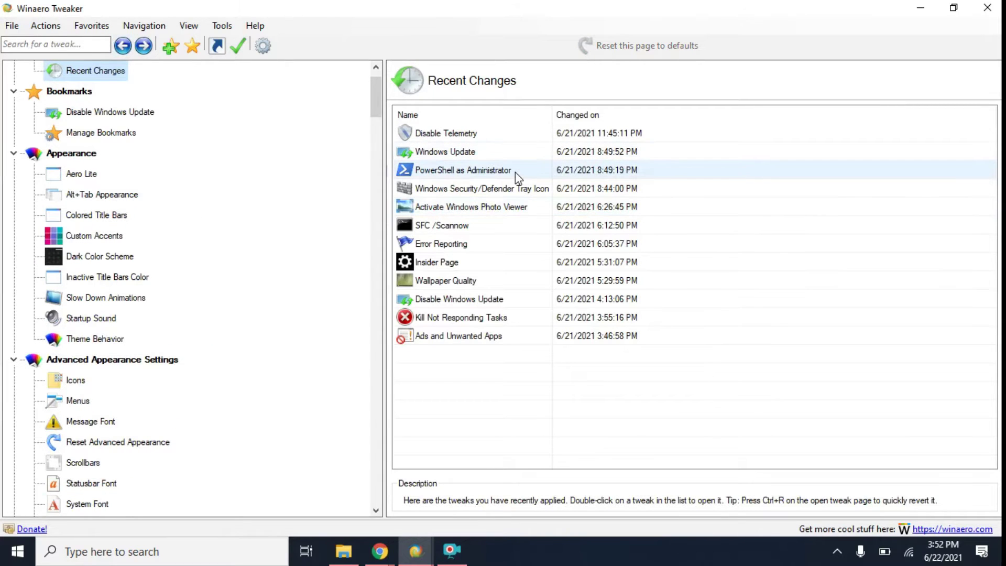
{"action": "double_click", "coordinate": [459, 299]}
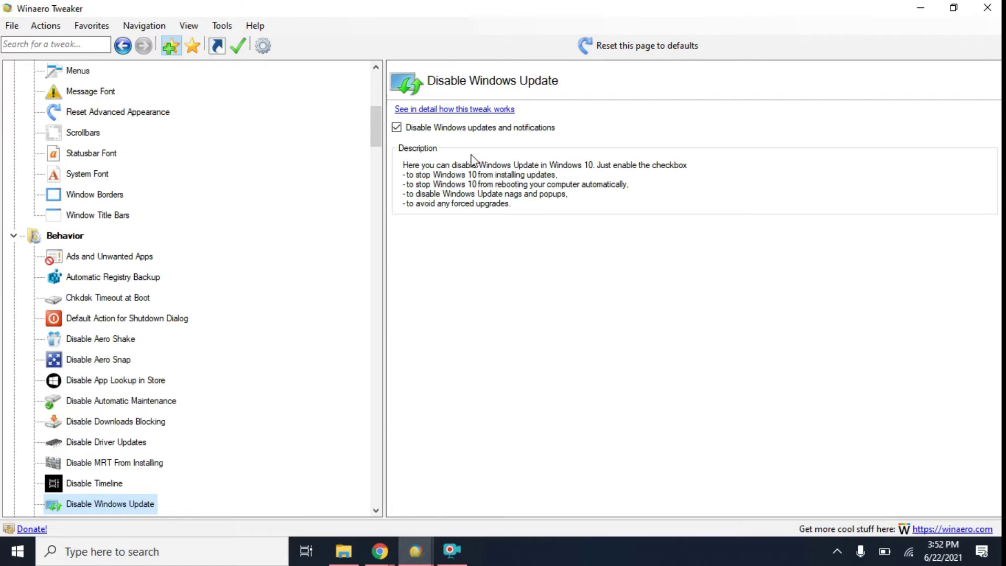
{"action": "left_click", "coordinate": [168, 554]}
{"action": "type", "text": "update"}
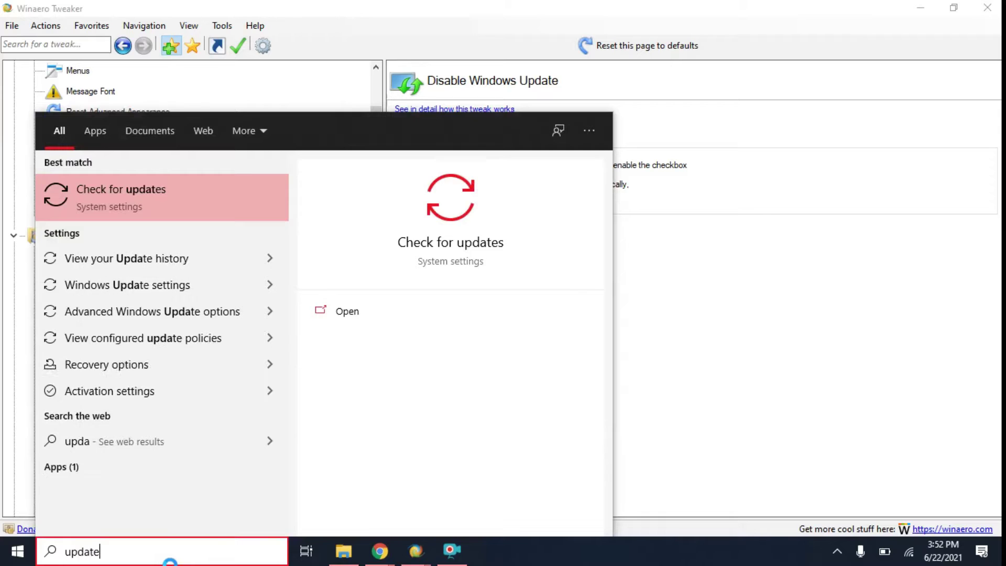
{"action": "key", "text": "Return"}
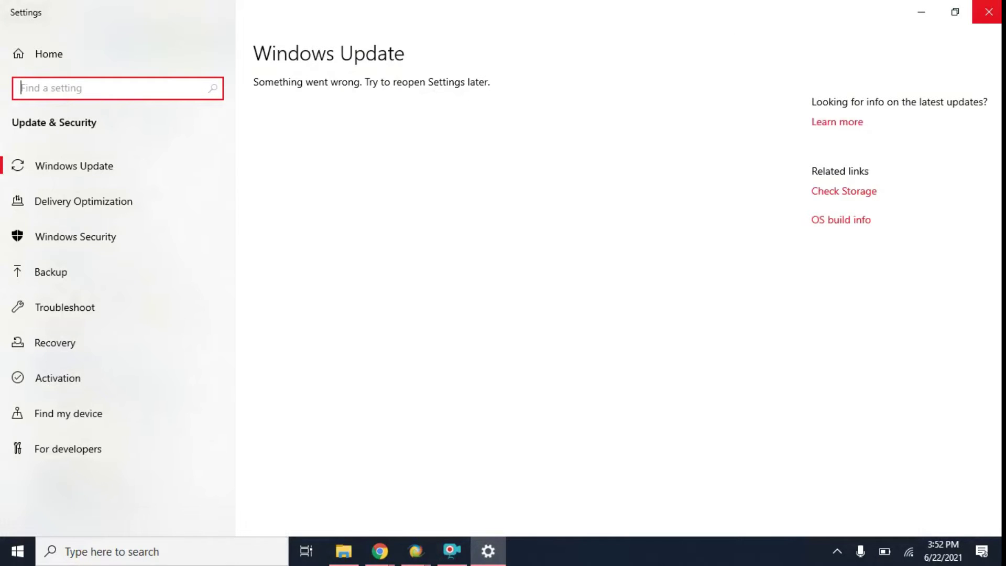
{"action": "left_click", "coordinate": [983, 8]}
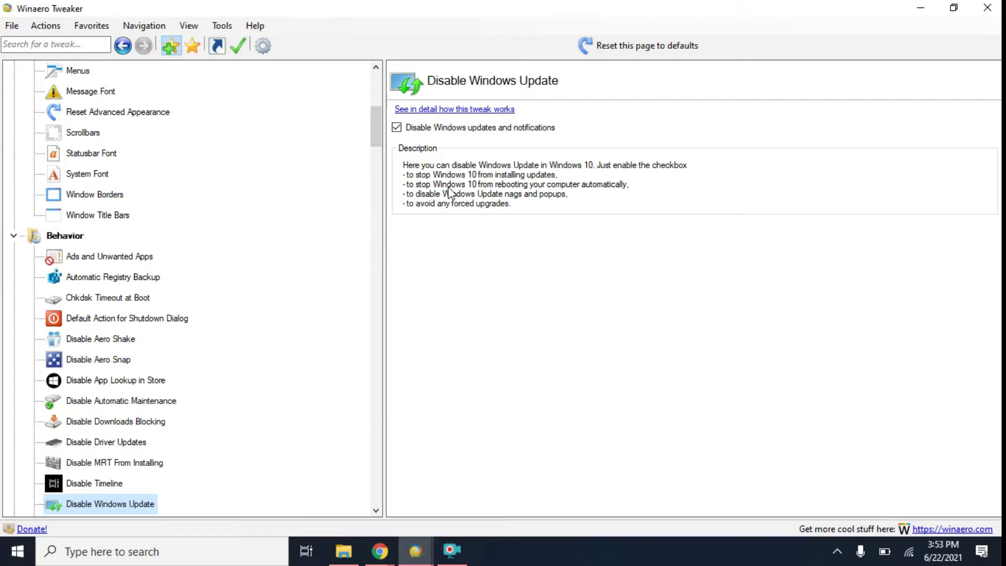
- Visit Information, then check the Insider Page tweak from Recent Changes and go back
{"action": "scroll", "coordinate": [164, 139], "scroll_direction": "up", "scroll_amount": 6}
{"action": "left_click", "coordinate": [92, 94]}
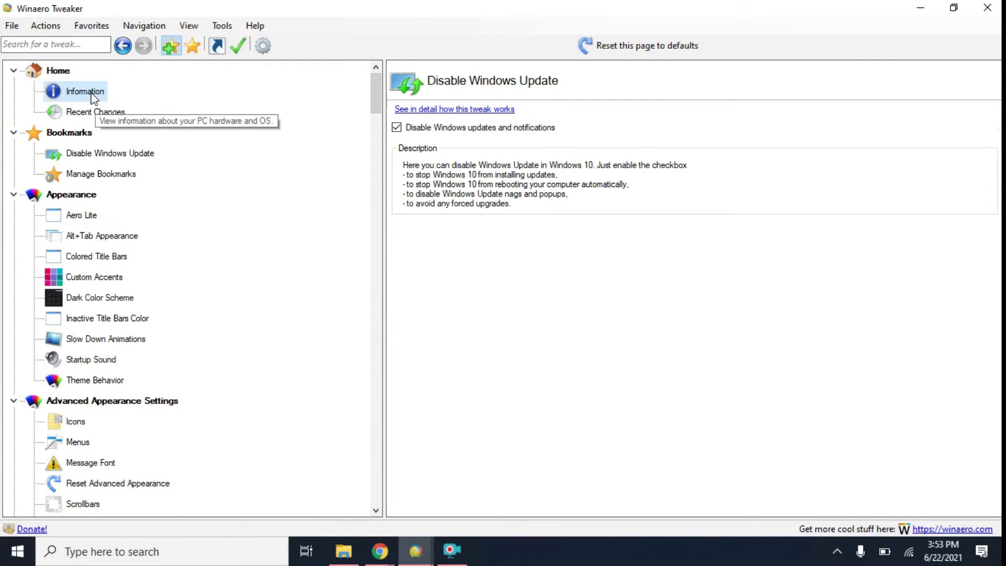
{"action": "left_click", "coordinate": [116, 113]}
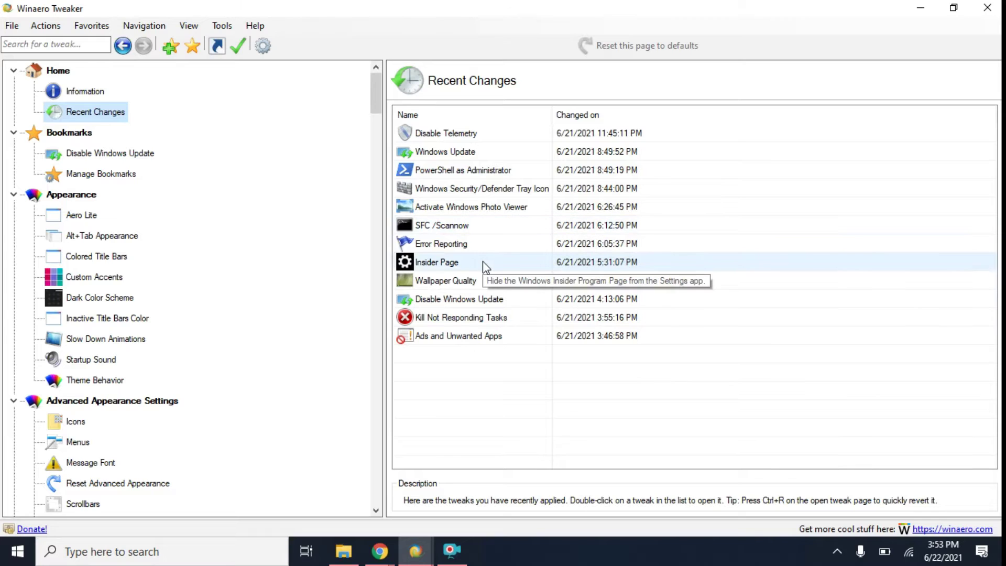
{"action": "double_click", "coordinate": [431, 263]}
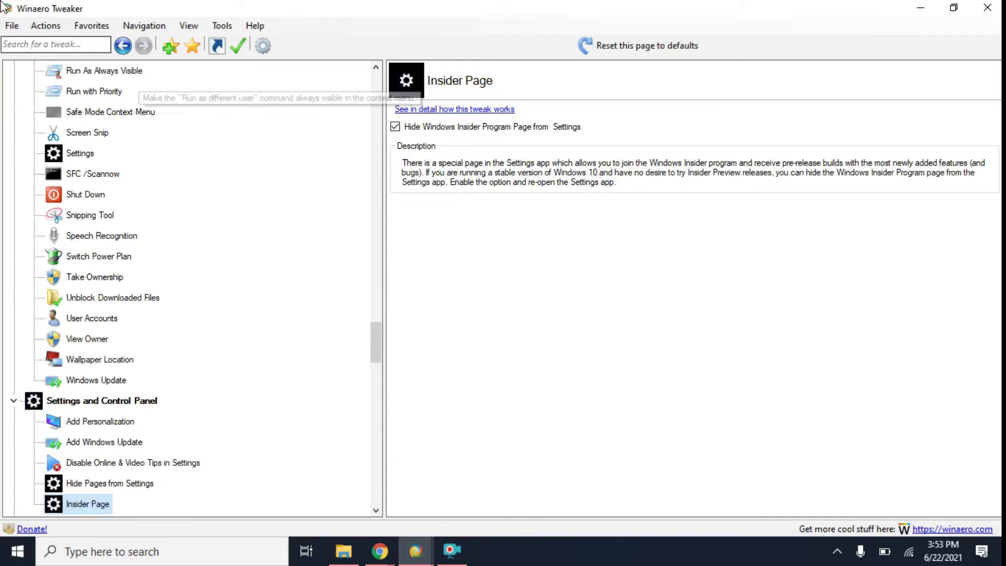
{"action": "left_click", "coordinate": [118, 48]}
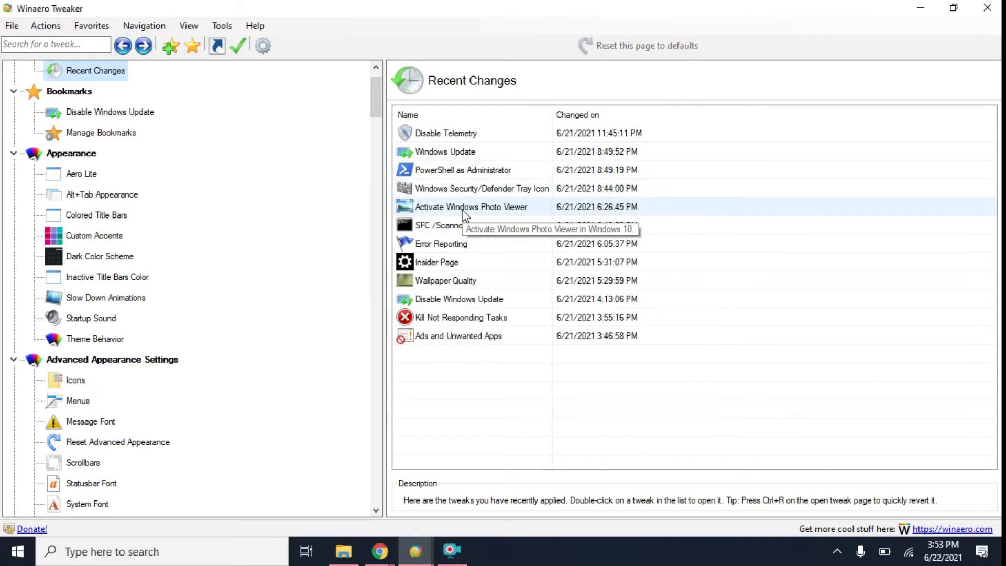
- In File Explorer, go to This PC and open the Pictures folder
{"action": "left_click", "coordinate": [341, 554]}
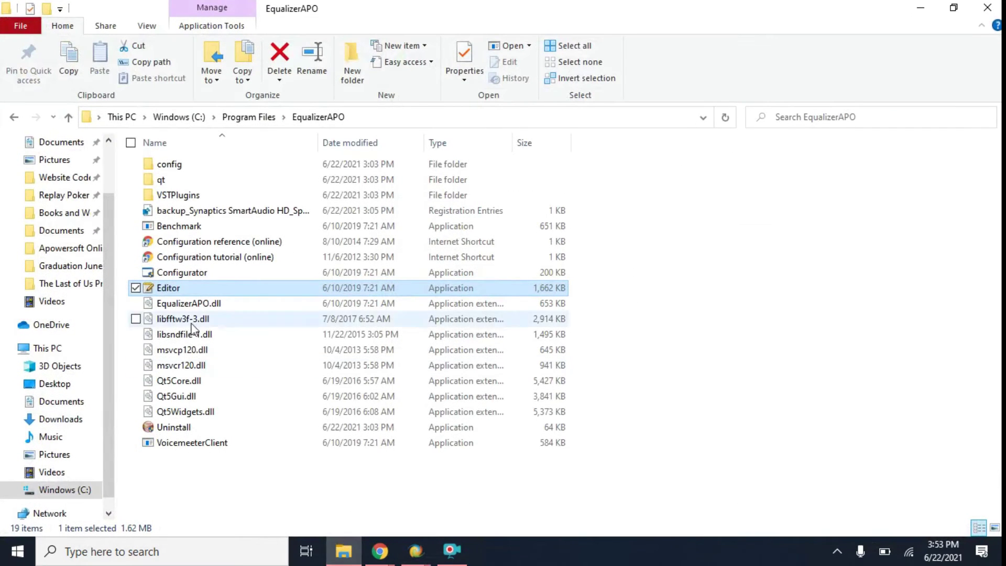
{"action": "left_click", "coordinate": [119, 120]}
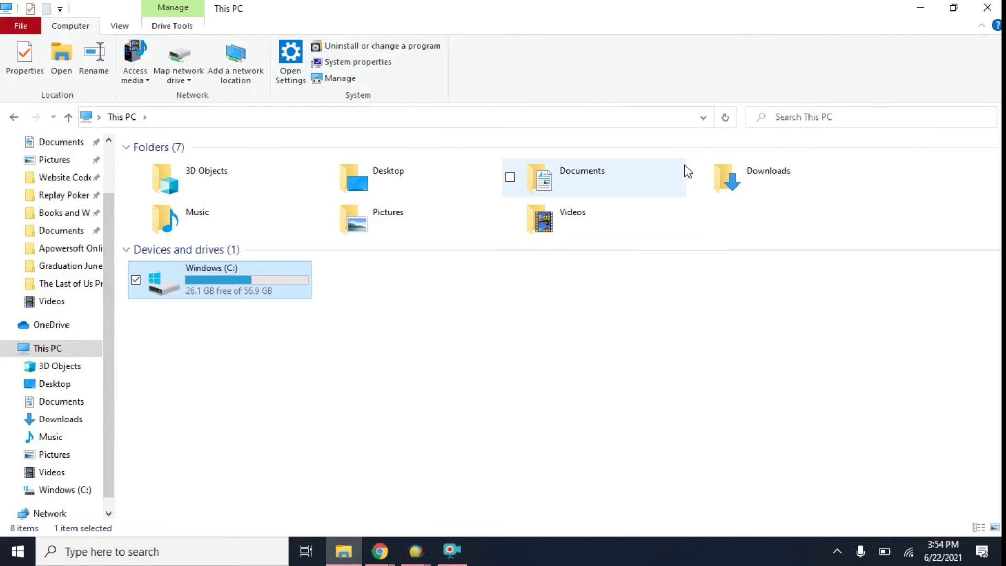
{"action": "left_click", "coordinate": [377, 228]}
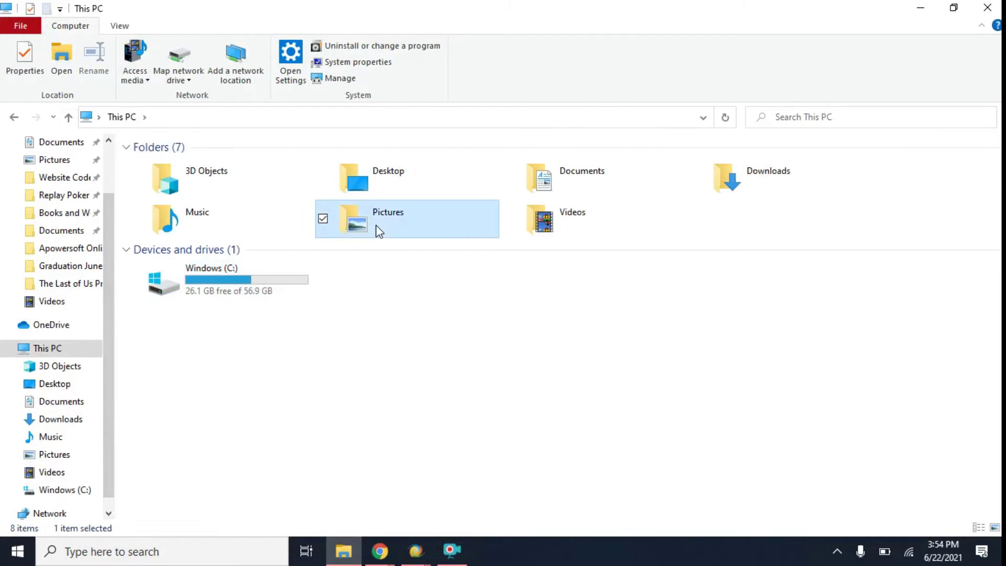
{"action": "double_click", "coordinate": [378, 230]}
- Open the New Logo Podcast image with Windows Photo Viewer
{"action": "left_click", "coordinate": [477, 222]}
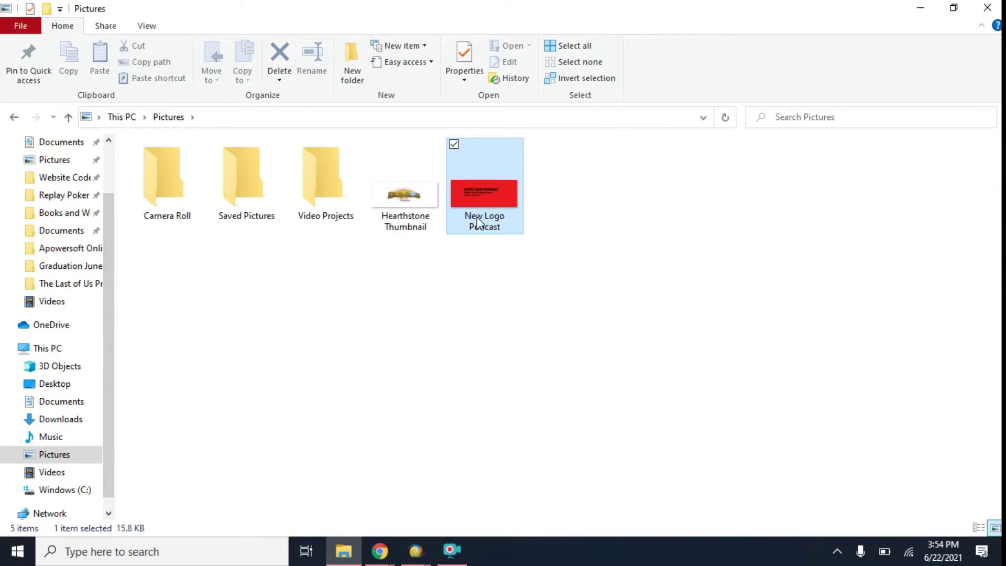
{"action": "right_click", "coordinate": [478, 204]}
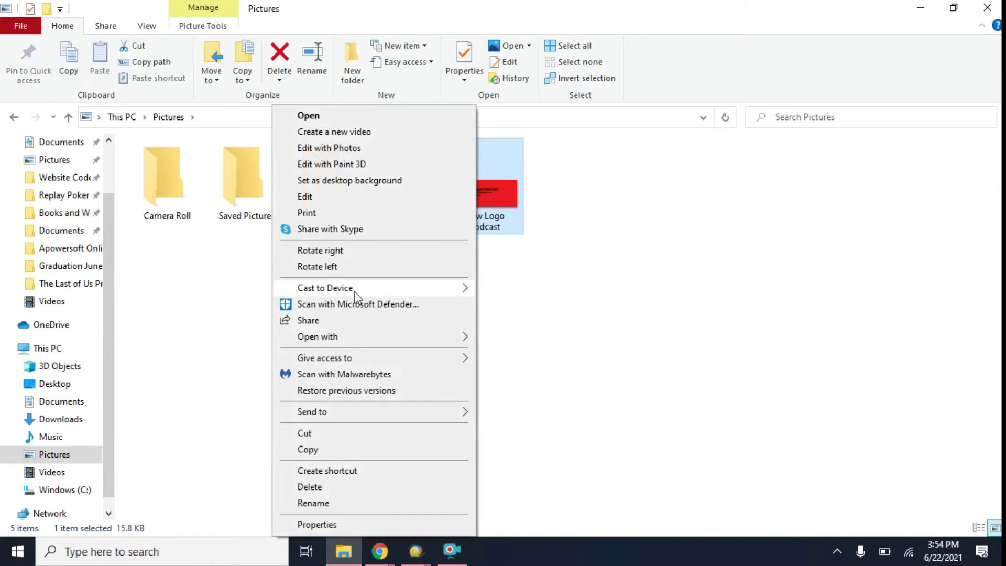
{"action": "left_click", "coordinate": [527, 217]}
{"action": "left_click", "coordinate": [492, 203]}
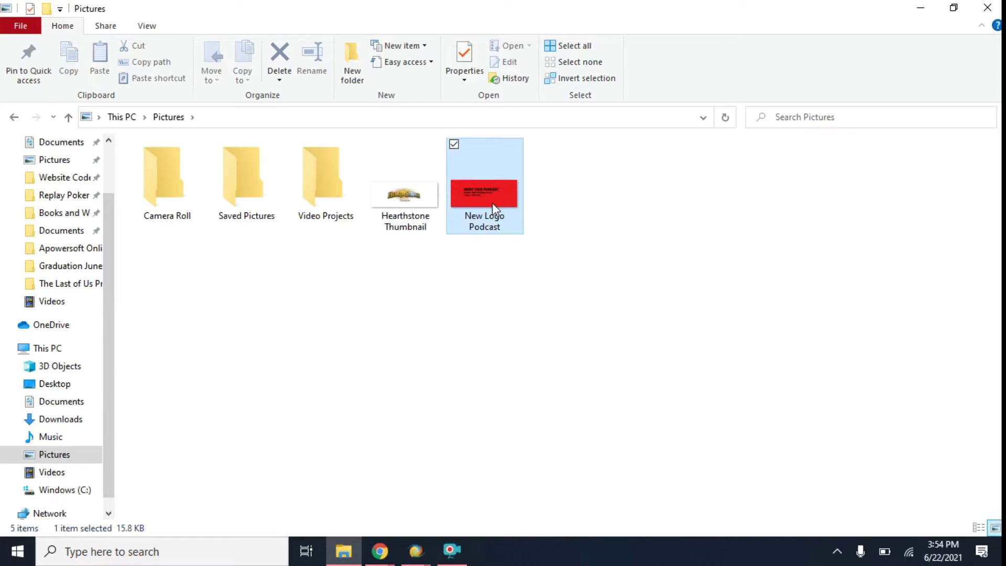
{"action": "right_click", "coordinate": [492, 203]}
{"action": "mouse_move", "coordinate": [357, 341]}
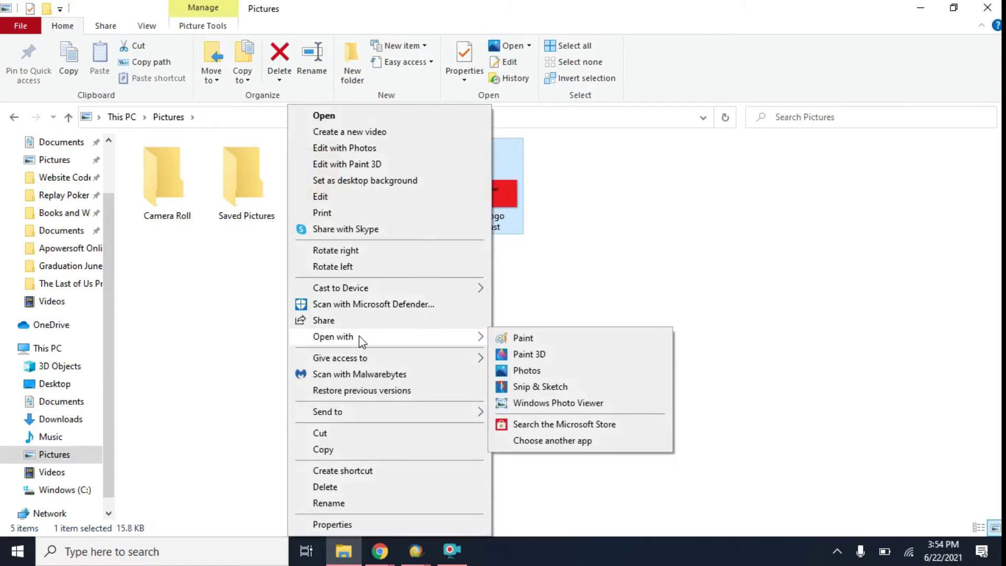
{"action": "left_click", "coordinate": [559, 403]}
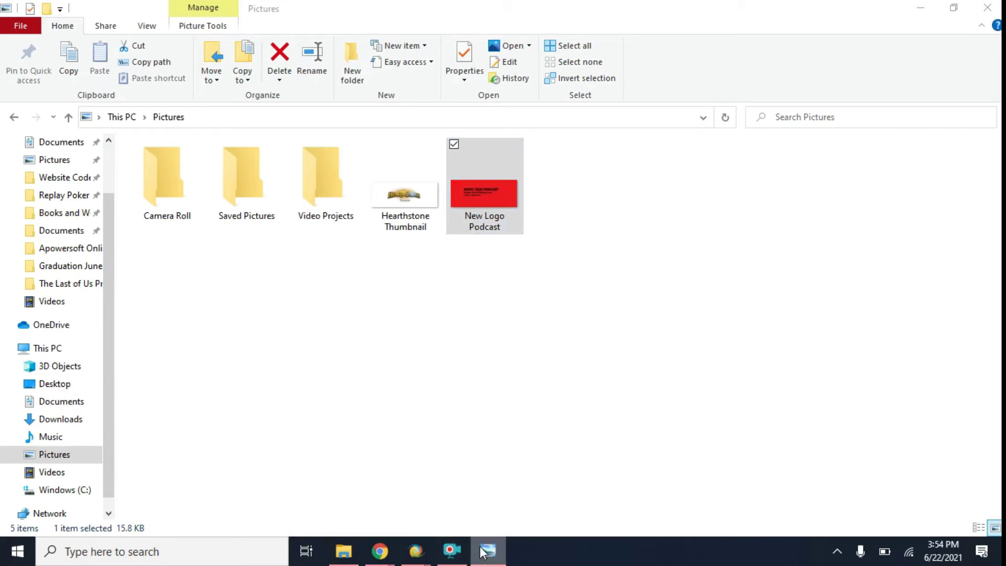
- Minimize File Explorer and Winaero Tweaker, view the image, then close Photo Viewer
{"action": "left_click", "coordinate": [919, 7]}
{"action": "left_click", "coordinate": [918, 6]}
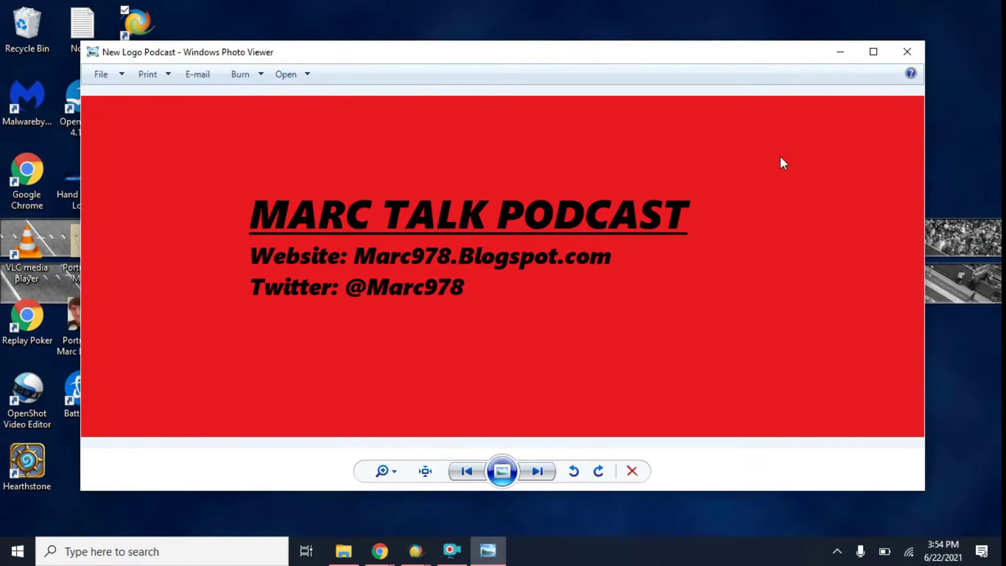
{"action": "left_click", "coordinate": [903, 55]}
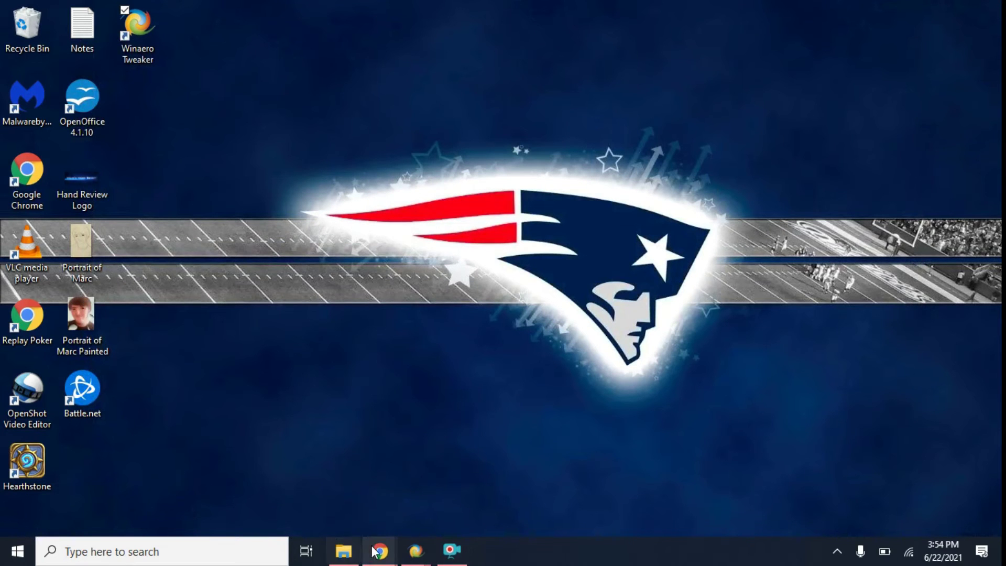
- Restore Winaero Tweaker from the taskbar and open the Startup Sound tweak page
{"action": "mouse_move", "coordinate": [414, 554]}
{"action": "left_click", "coordinate": [458, 496]}
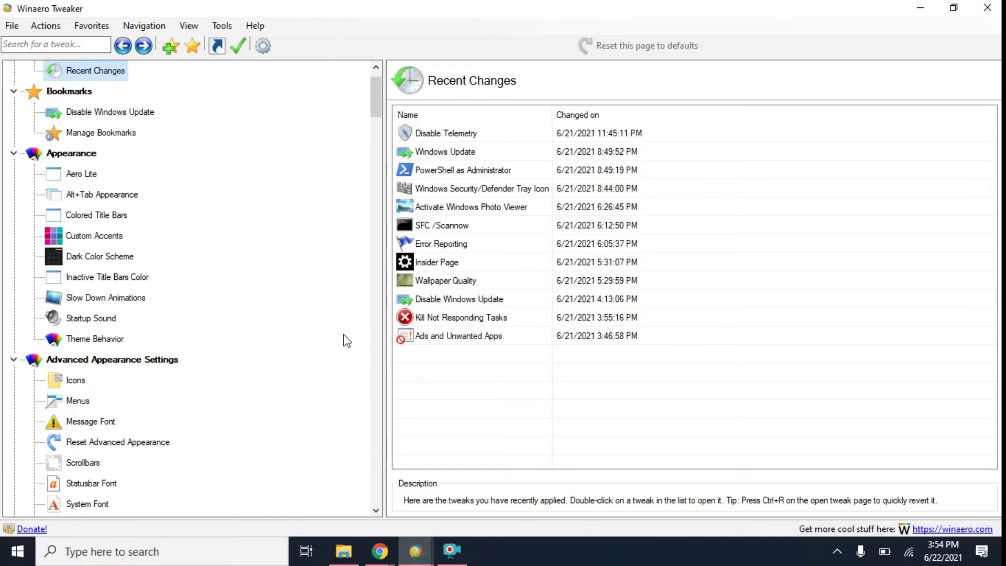
{"action": "scroll", "coordinate": [128, 286], "scroll_direction": "down", "scroll_amount": 12}
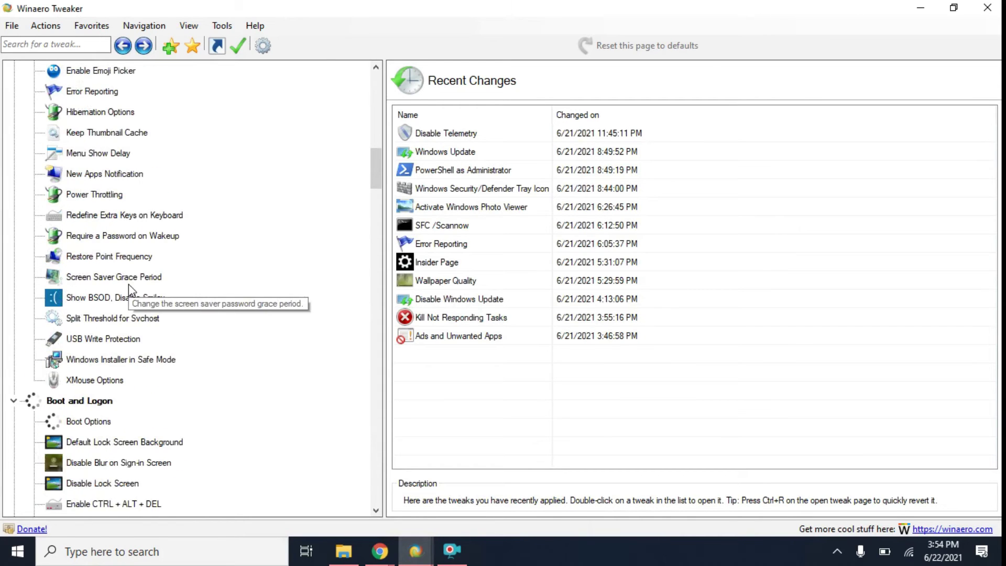
{"action": "scroll", "coordinate": [127, 284], "scroll_direction": "down", "scroll_amount": 8}
{"action": "scroll", "coordinate": [127, 284], "scroll_direction": "down", "scroll_amount": 6}
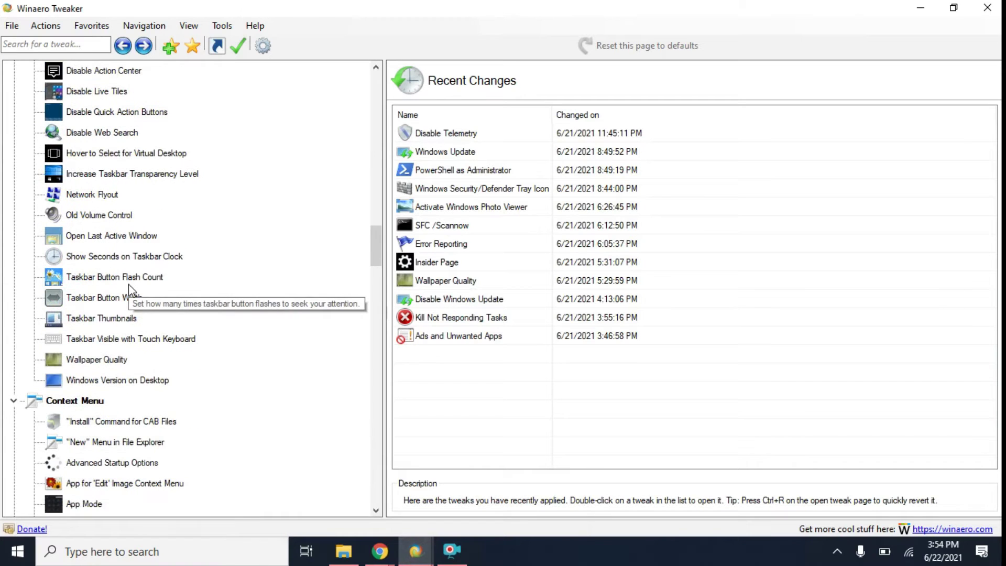
{"action": "scroll", "coordinate": [127, 284], "scroll_direction": "up", "scroll_amount": 11}
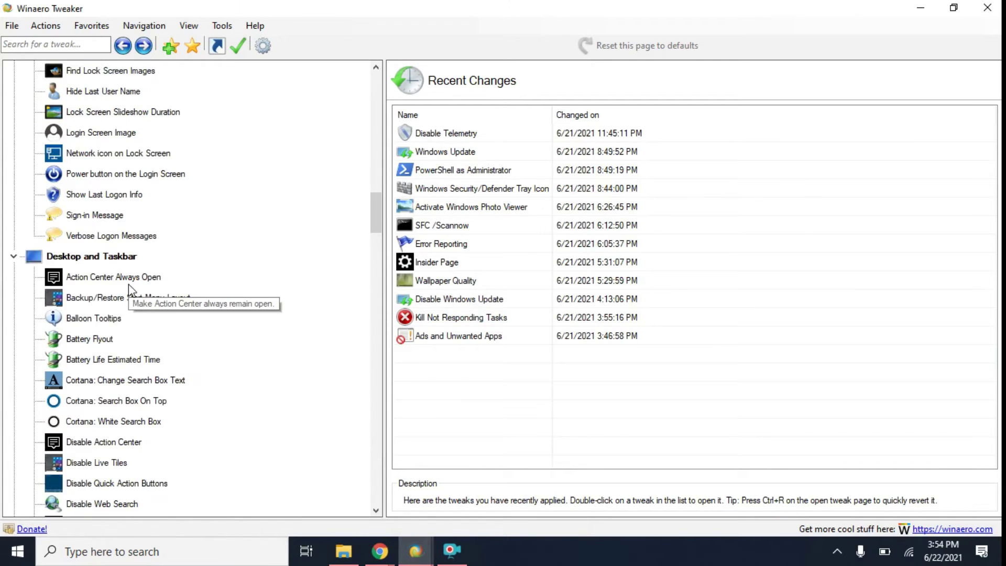
{"action": "scroll", "coordinate": [128, 284], "scroll_direction": "up", "scroll_amount": 14}
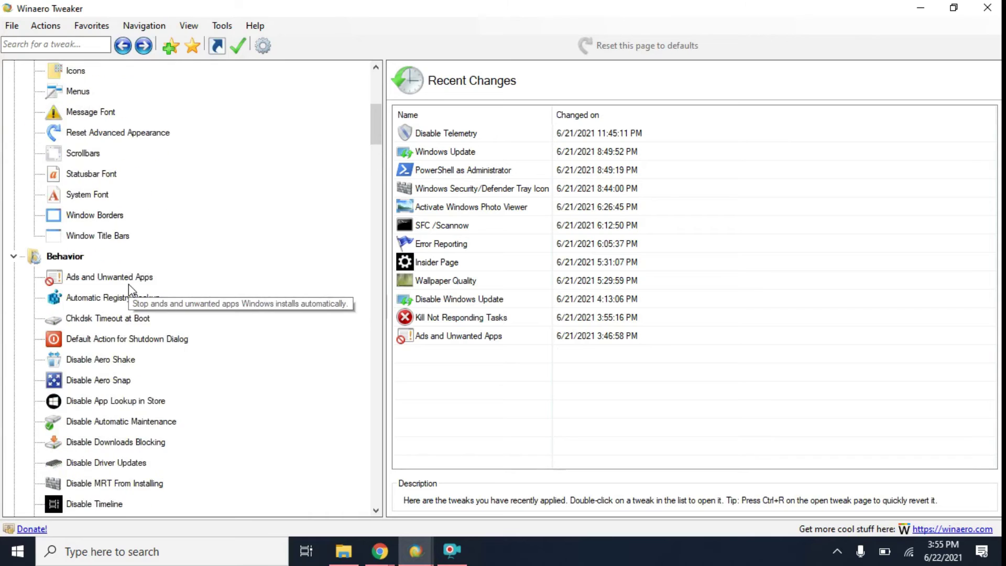
{"action": "scroll", "coordinate": [128, 284], "scroll_direction": "up", "scroll_amount": 3}
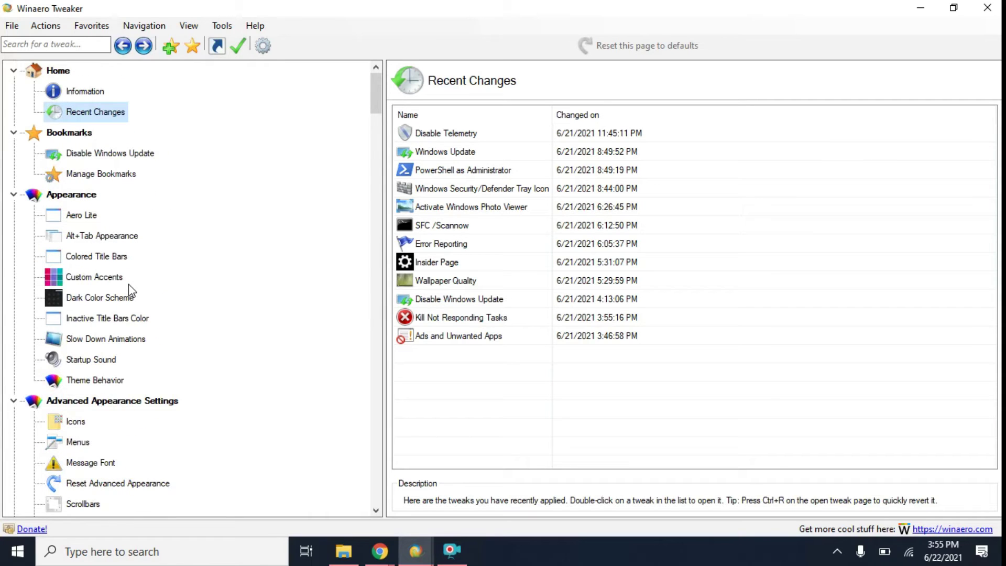
{"action": "scroll", "coordinate": [127, 284], "scroll_direction": "down", "scroll_amount": 2}
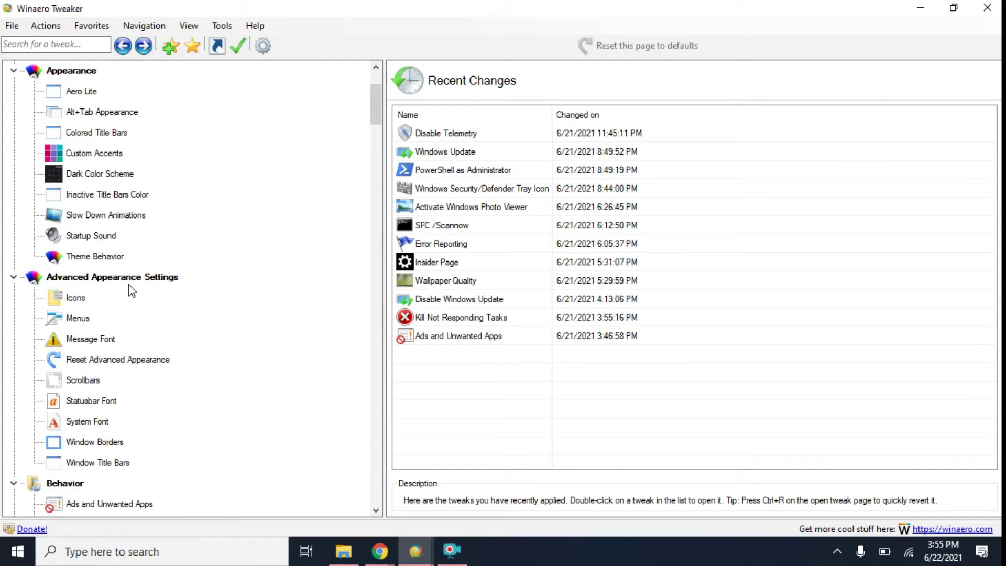
{"action": "left_click", "coordinate": [99, 240]}
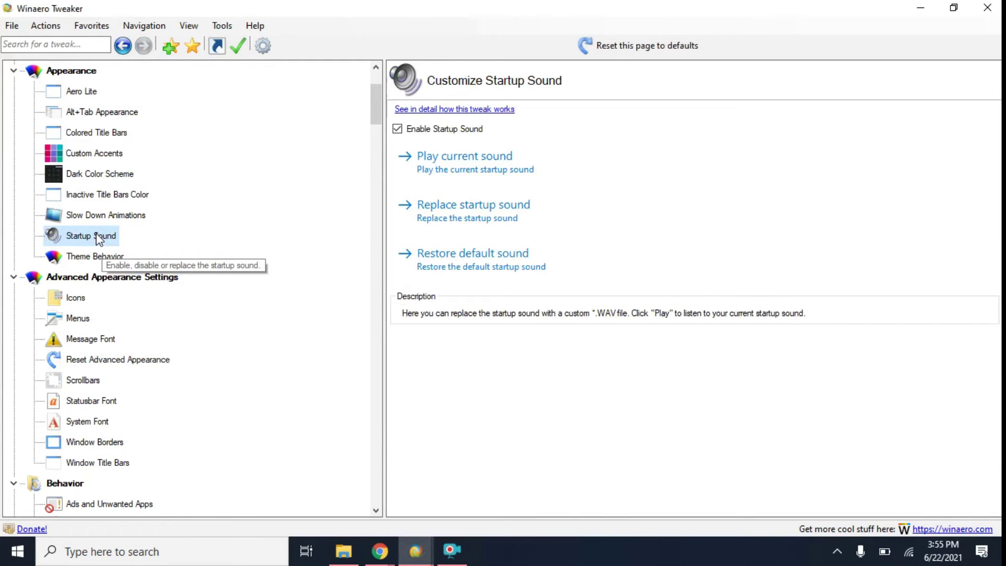
- Open the Ads and Unwanted Apps tweak page
{"action": "scroll", "coordinate": [119, 303], "scroll_direction": "down", "scroll_amount": 1}
{"action": "scroll", "coordinate": [95, 303], "scroll_direction": "down", "scroll_amount": 2}
{"action": "scroll", "coordinate": [93, 301], "scroll_direction": "down", "scroll_amount": 4}
{"action": "scroll", "coordinate": [92, 307], "scroll_direction": "up", "scroll_amount": 3}
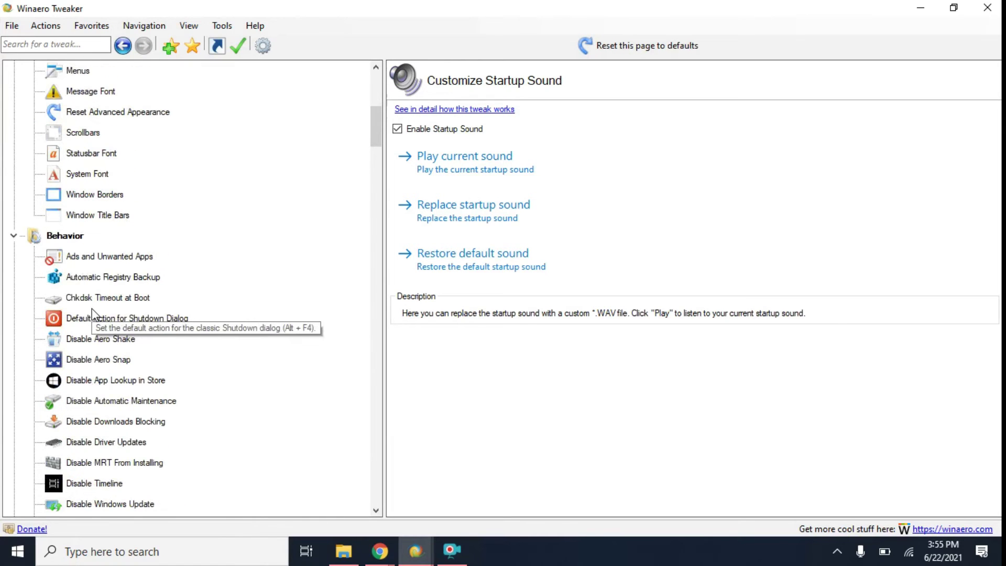
{"action": "left_click", "coordinate": [114, 256]}
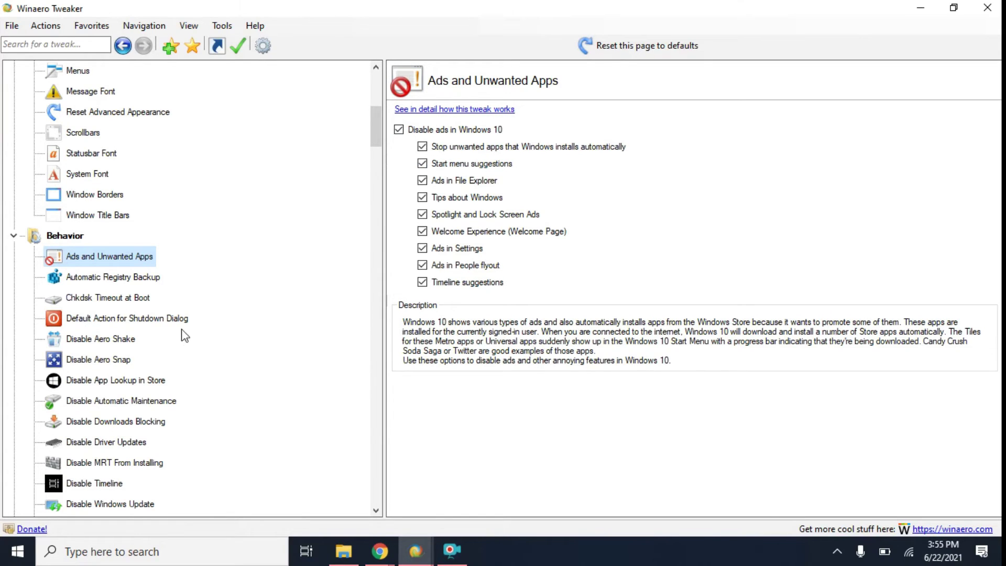
- Open and read through the Enable Automatic Registry Backup page
{"action": "left_click", "coordinate": [128, 278]}
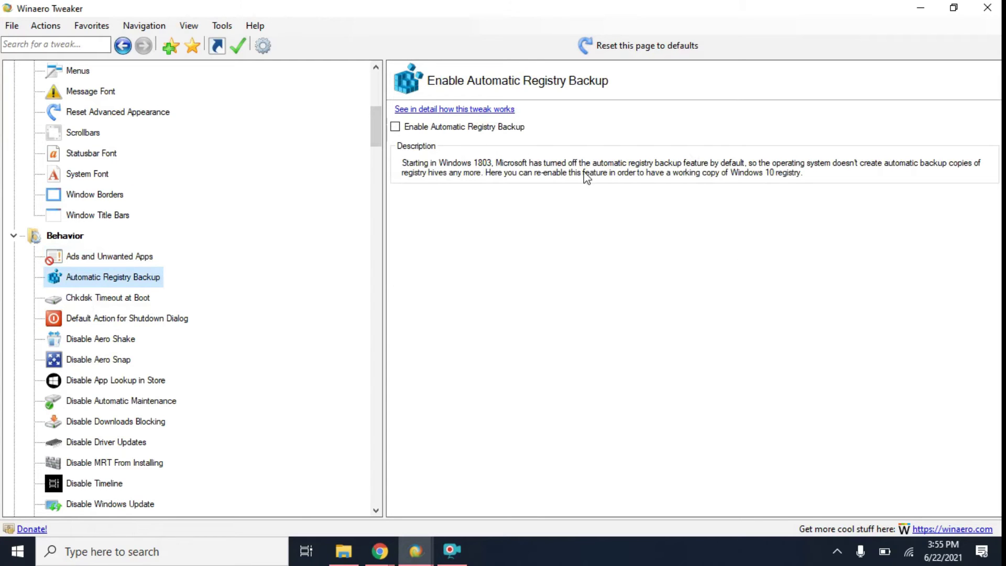
{"action": "scroll", "coordinate": [207, 145], "scroll_direction": "down", "scroll_amount": 12}
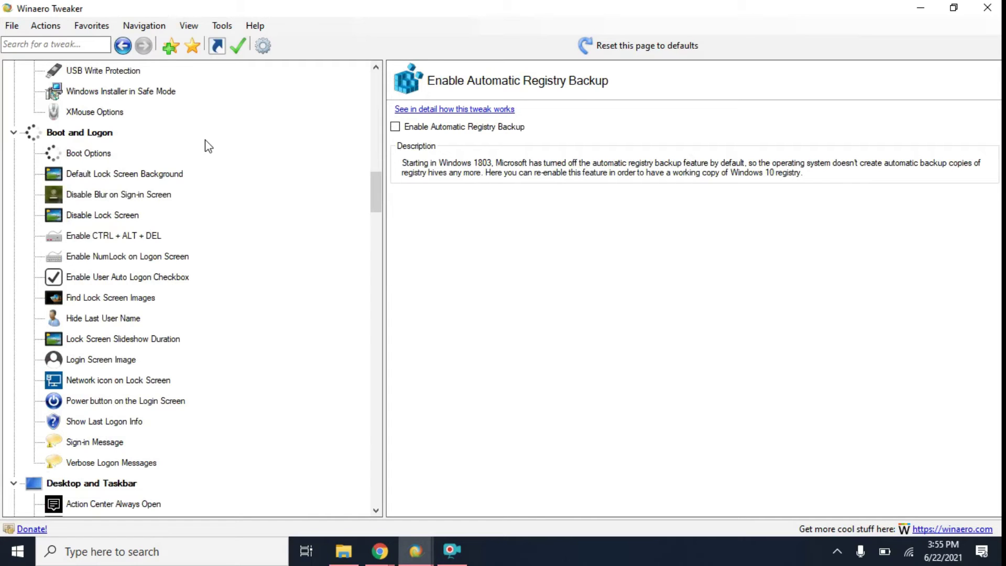
{"action": "scroll", "coordinate": [207, 145], "scroll_direction": "down", "scroll_amount": 16}
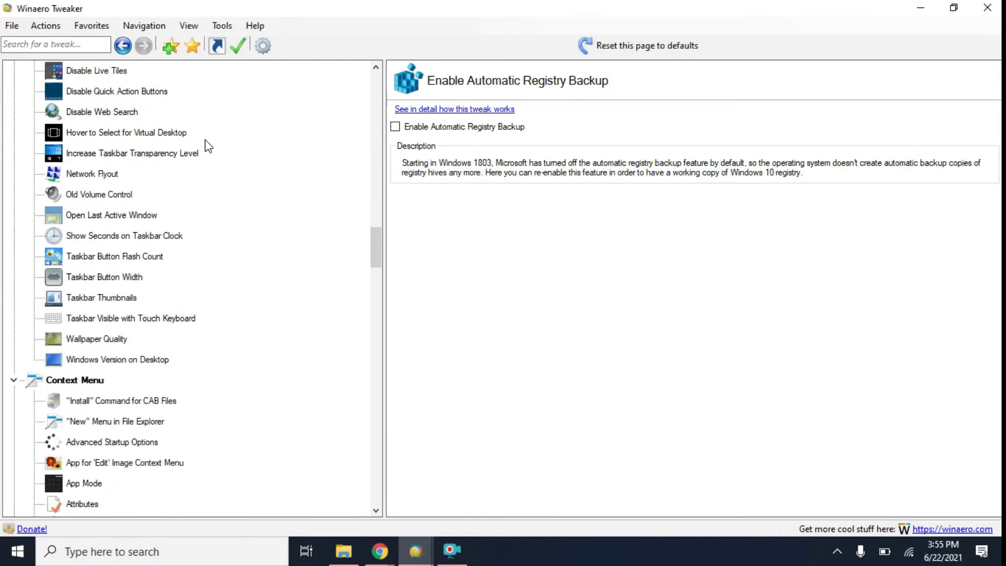
{"action": "scroll", "coordinate": [208, 146], "scroll_direction": "down", "scroll_amount": 2}
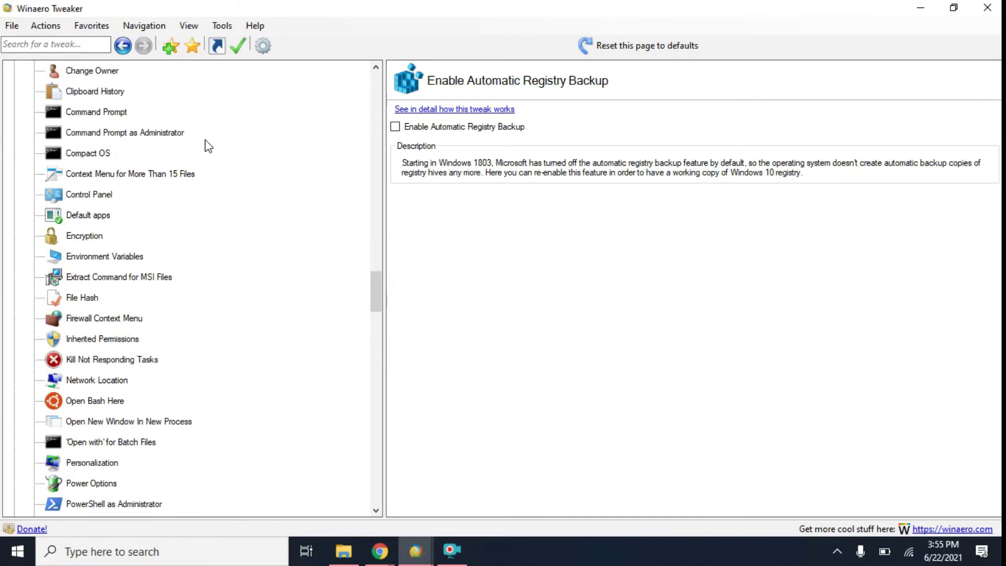
{"action": "scroll", "coordinate": [175, 208], "scroll_direction": "up", "scroll_amount": 20}
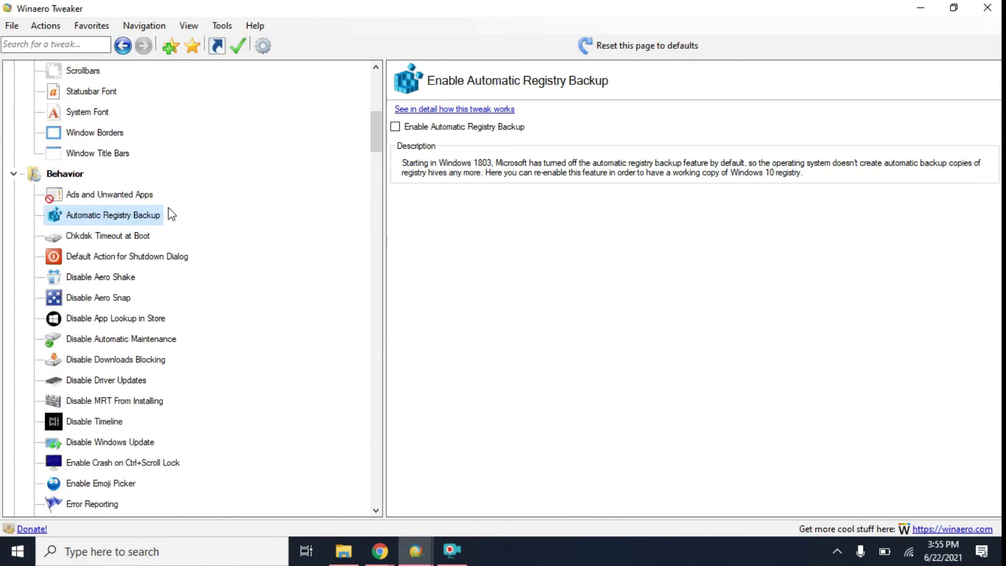
{"action": "scroll", "coordinate": [168, 208], "scroll_direction": "up", "scroll_amount": 7}
- Show System information, then the Recent Changes list, and minimize Winaero Tweaker
{"action": "left_click", "coordinate": [106, 98]}
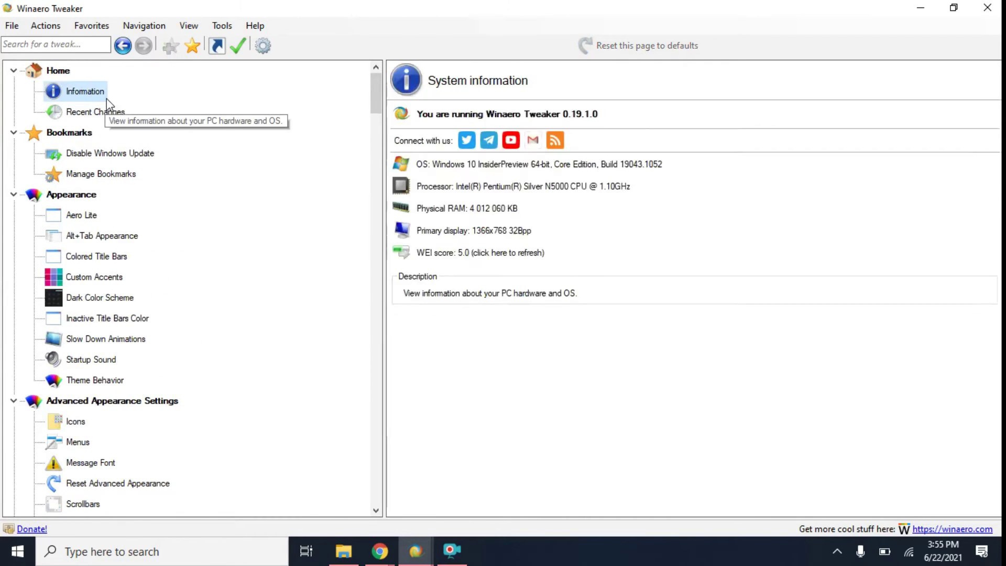
{"action": "left_click", "coordinate": [99, 113]}
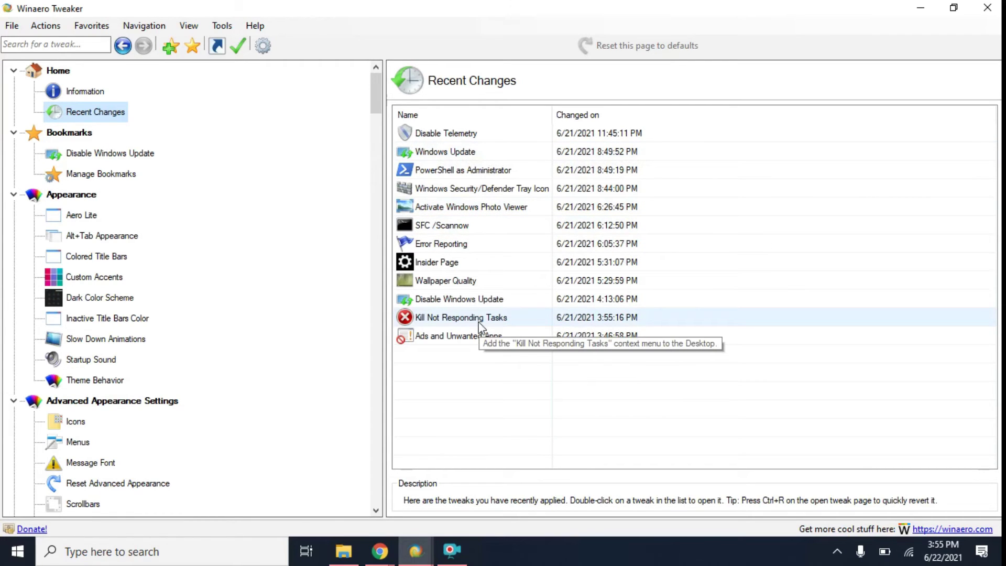
{"action": "left_click", "coordinate": [917, 1]}
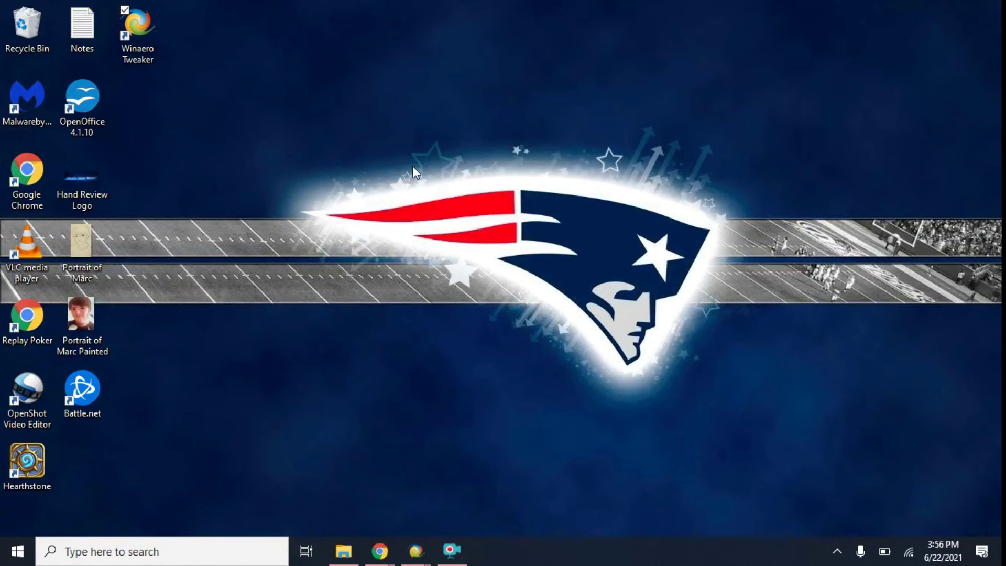
- Open the Windows Update settings page from the desktop context menu's Windows Update submenu
{"action": "right_click", "coordinate": [411, 81]}
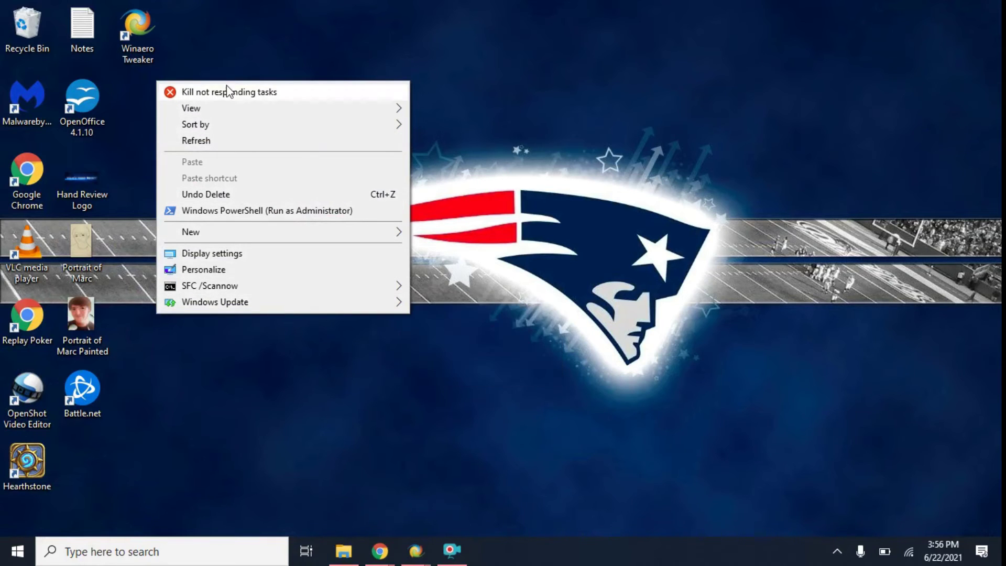
{"action": "mouse_move", "coordinate": [286, 299]}
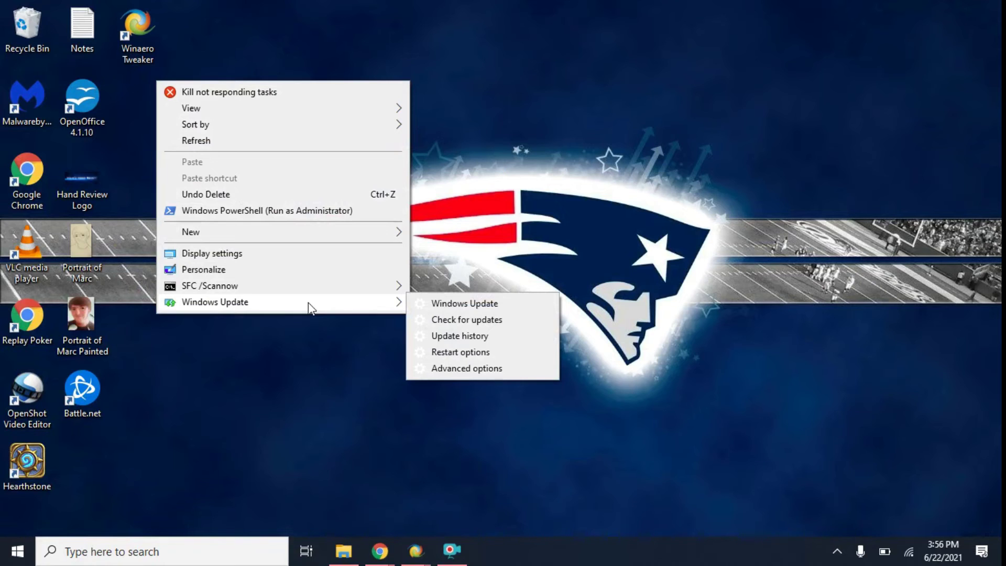
{"action": "left_click", "coordinate": [449, 305]}
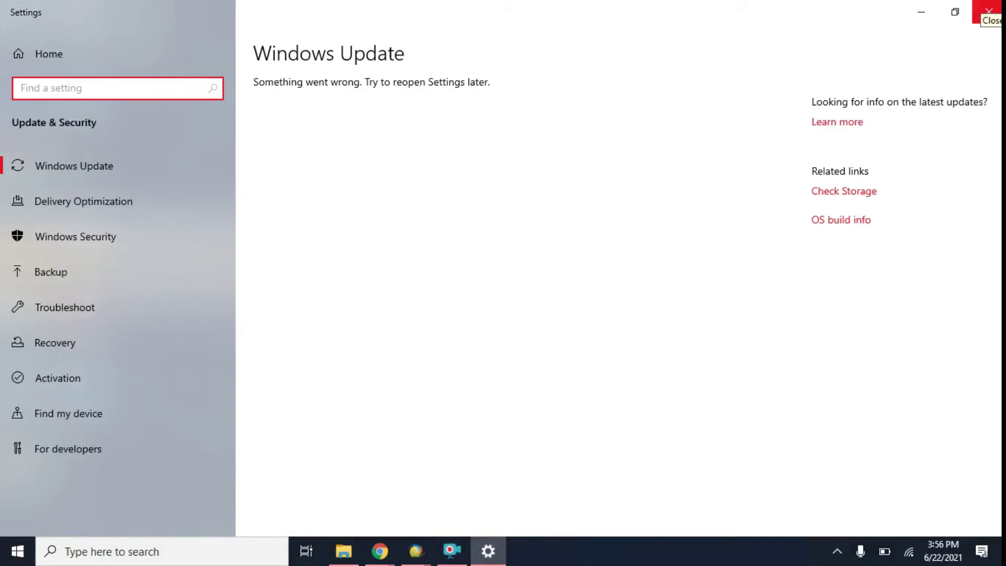
- Close Settings and run Kill not responding tasks from the desktop context menu
{"action": "left_click", "coordinate": [988, 12]}
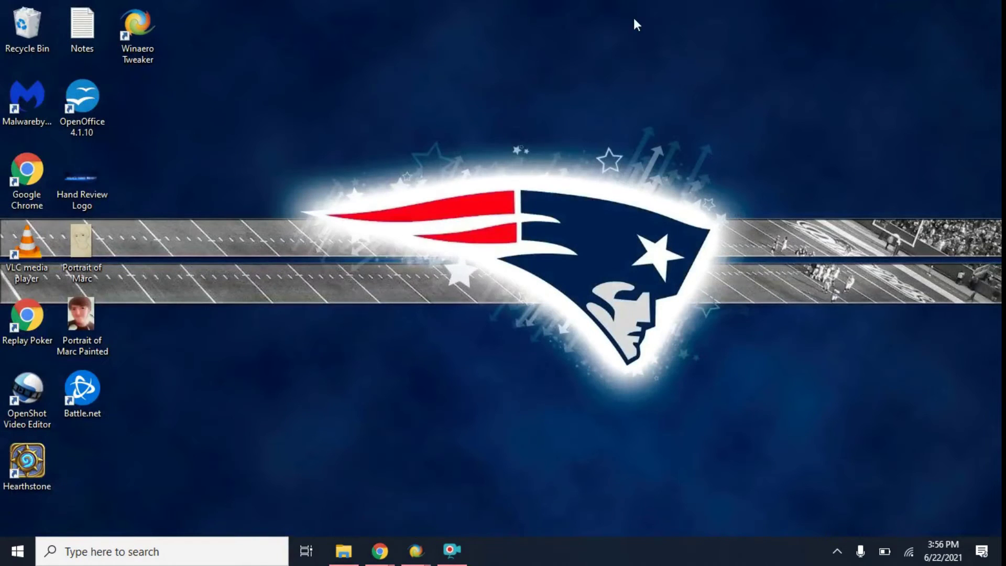
{"action": "right_click", "coordinate": [554, 64]}
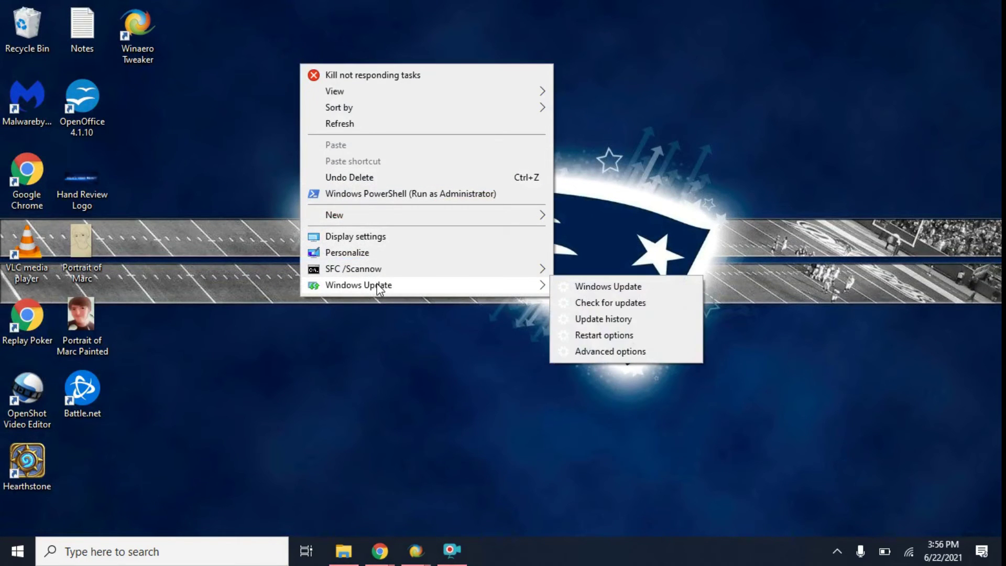
{"action": "mouse_move", "coordinate": [376, 271]}
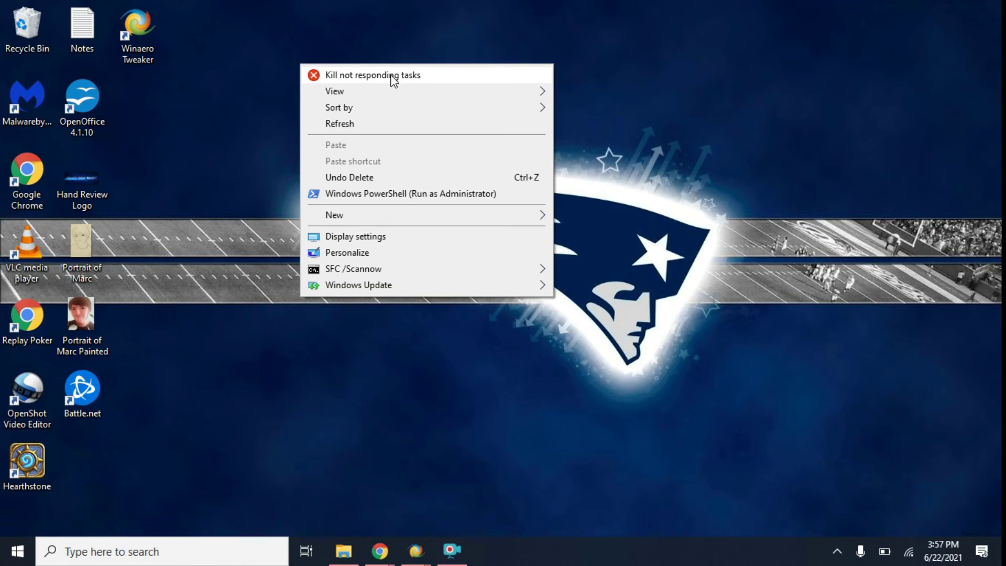
{"action": "left_click", "coordinate": [370, 74]}
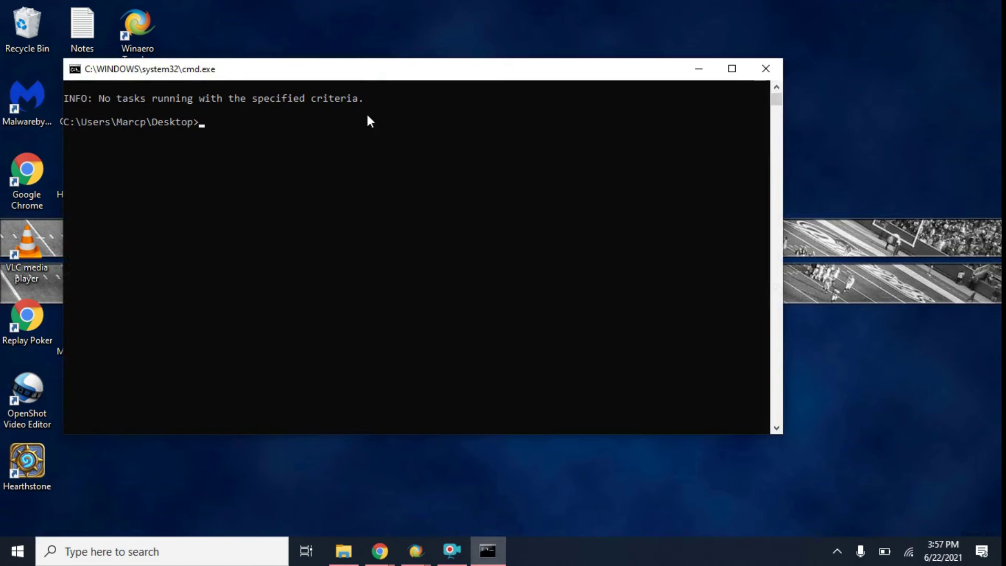
- Close the command prompt window and dismiss the desktop context menu
{"action": "left_click", "coordinate": [766, 71]}
{"action": "right_click", "coordinate": [760, 69]}
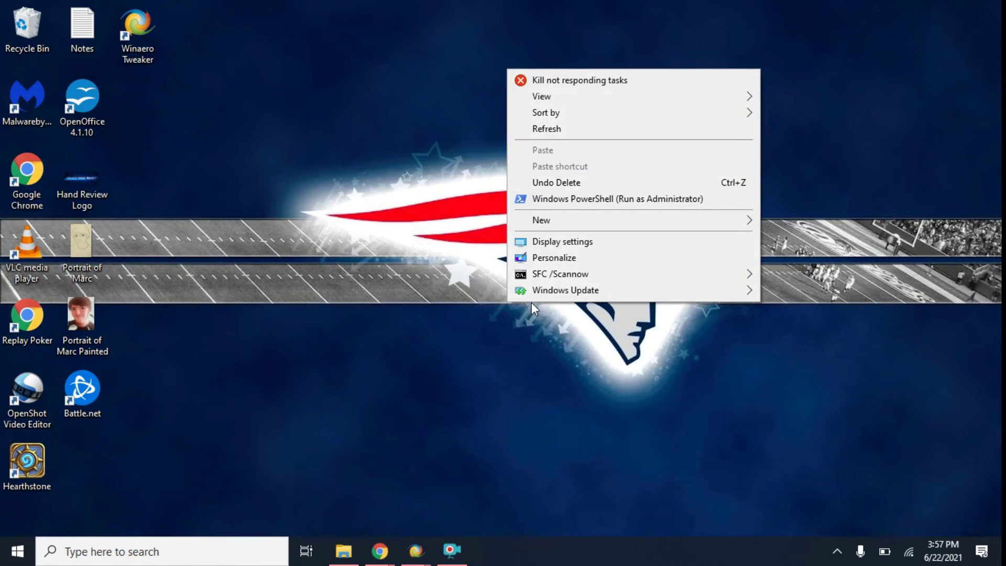
{"action": "left_click", "coordinate": [467, 376]}
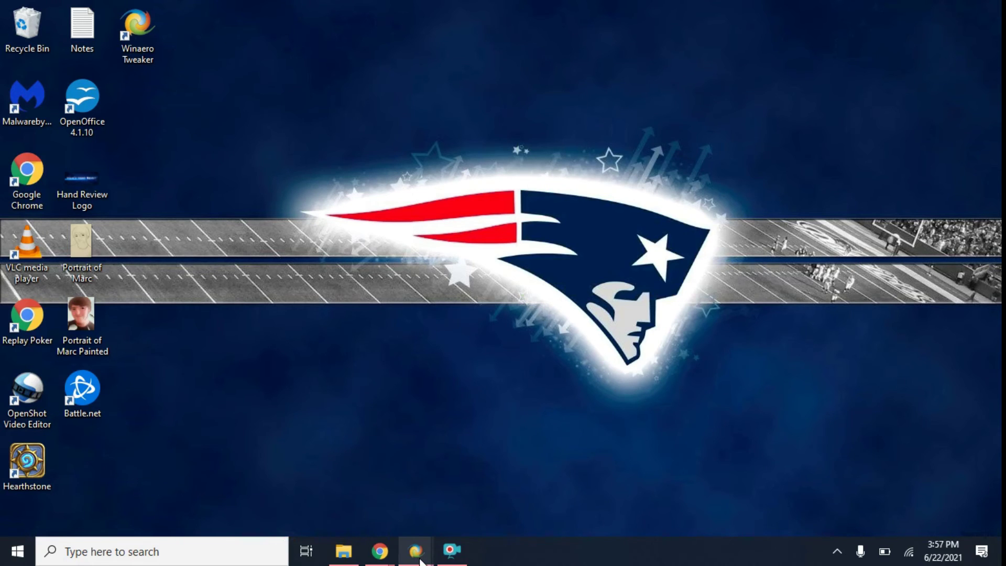
- Close the duplicate Winaero Tweaker window and review the twelve tweaks on the Recent Changes page
{"action": "mouse_move", "coordinate": [424, 539]}
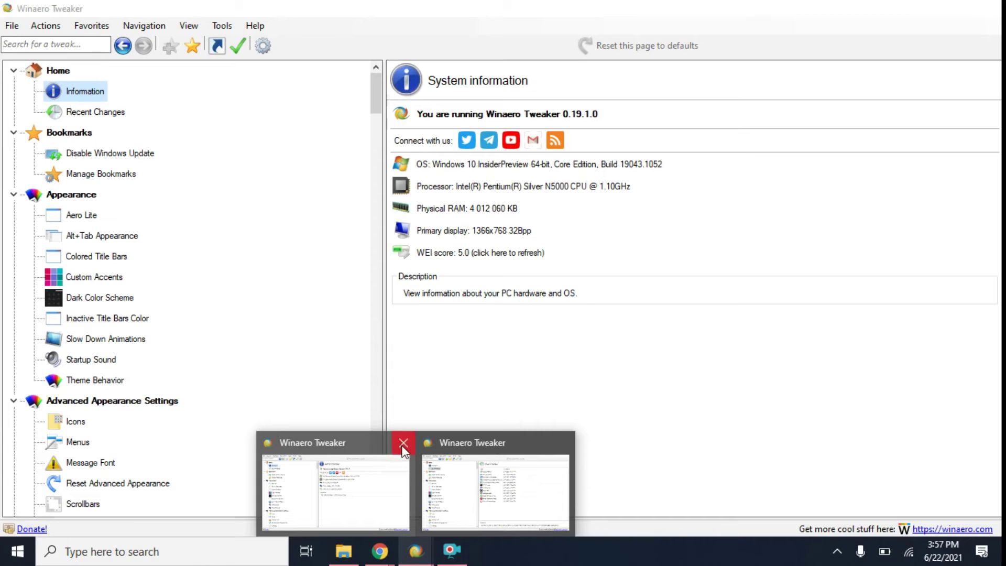
{"action": "left_click", "coordinate": [403, 445]}
{"action": "left_click", "coordinate": [408, 471]}
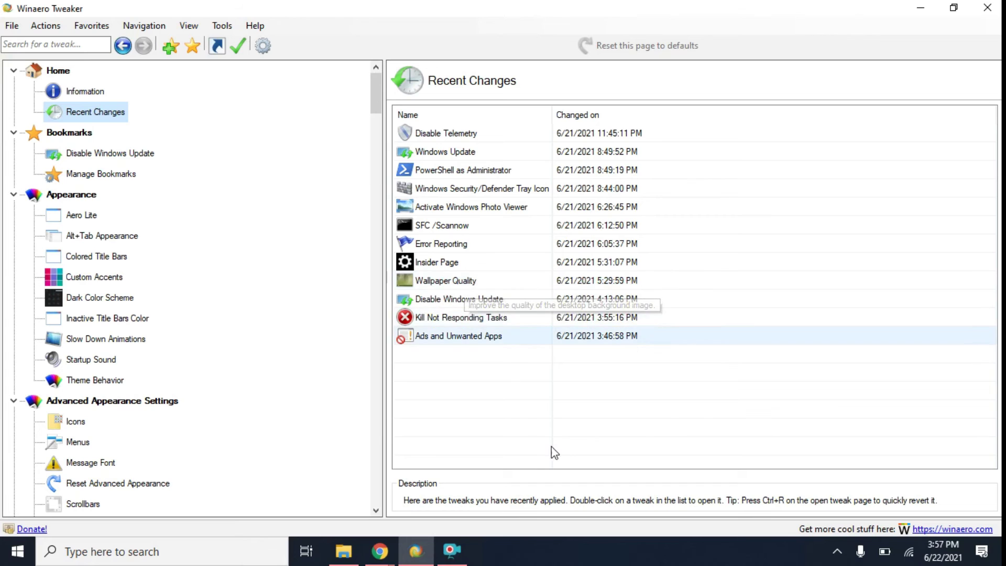
{"action": "scroll", "coordinate": [210, 317], "scroll_direction": "down", "scroll_amount": 5}
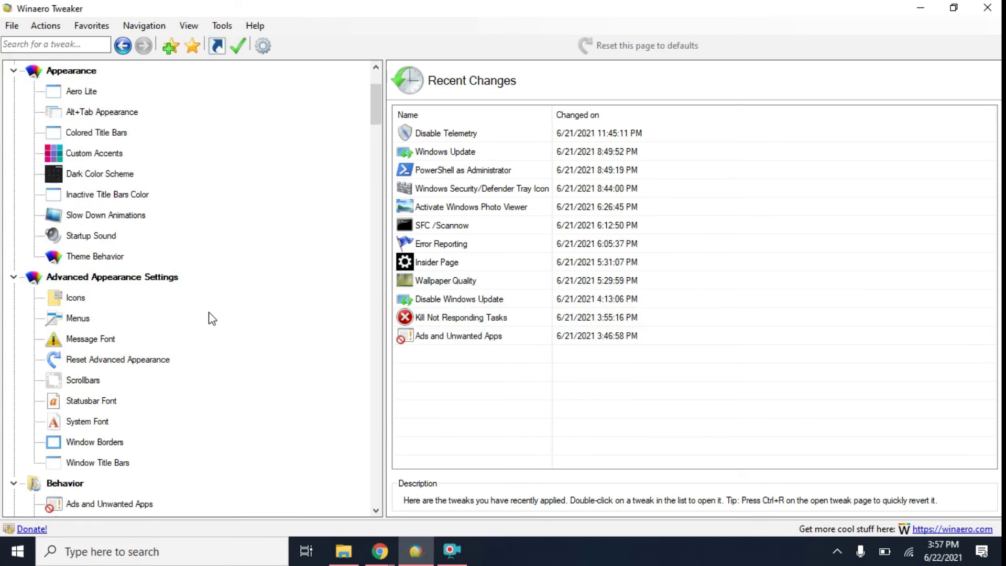
{"action": "scroll", "coordinate": [209, 317], "scroll_direction": "down", "scroll_amount": 6}
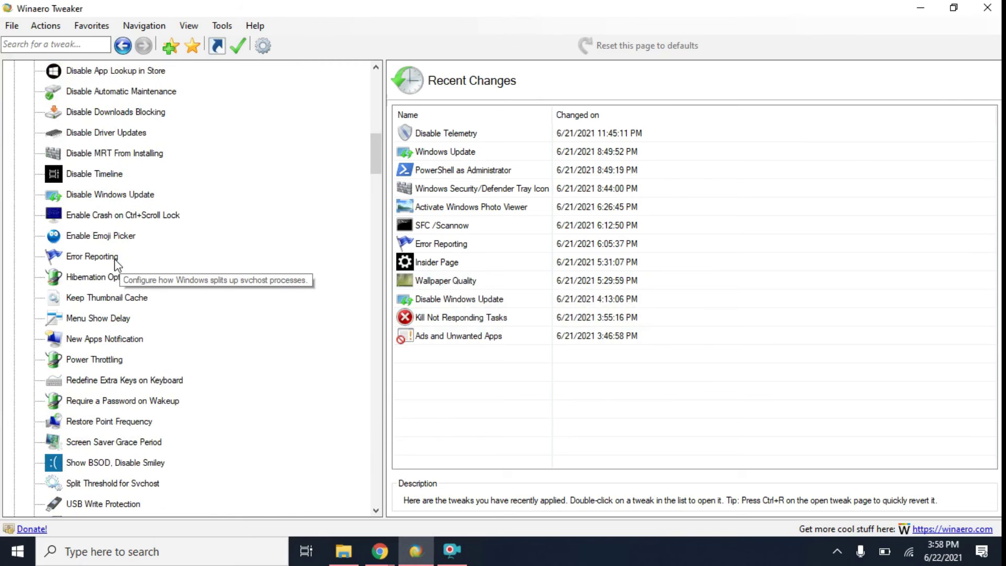
- Open the Error Reporting tweak and confirm Disable Error Reporting is already ticked
{"action": "left_click", "coordinate": [115, 259]}
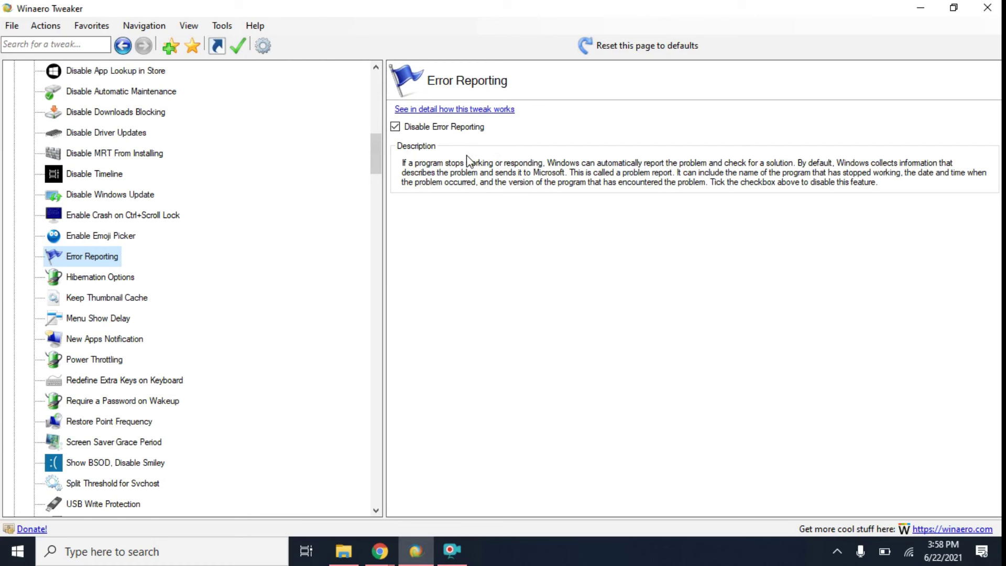
{"action": "scroll", "coordinate": [128, 294], "scroll_direction": "down", "scroll_amount": 3}
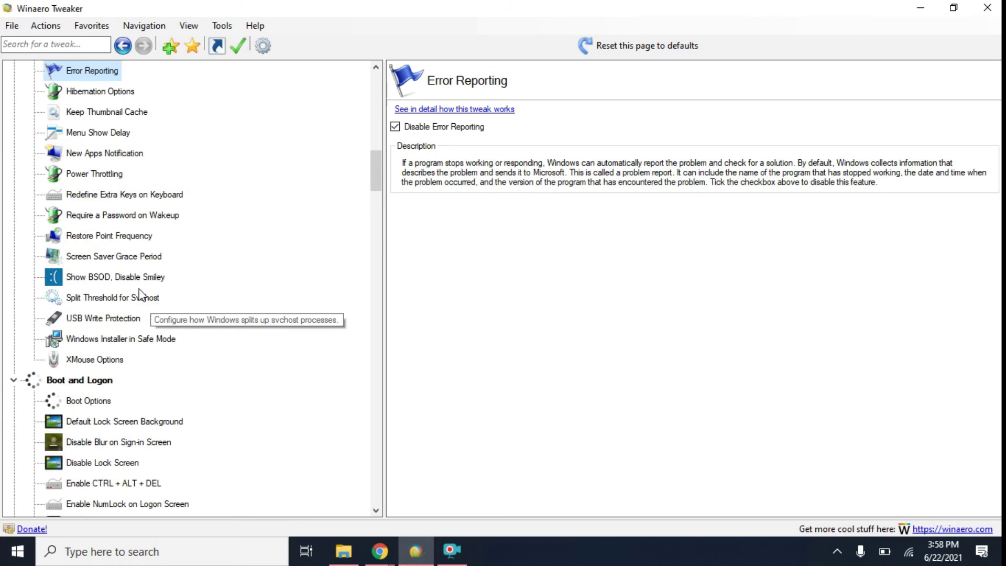
{"action": "scroll", "coordinate": [172, 316], "scroll_direction": "down", "scroll_amount": 4}
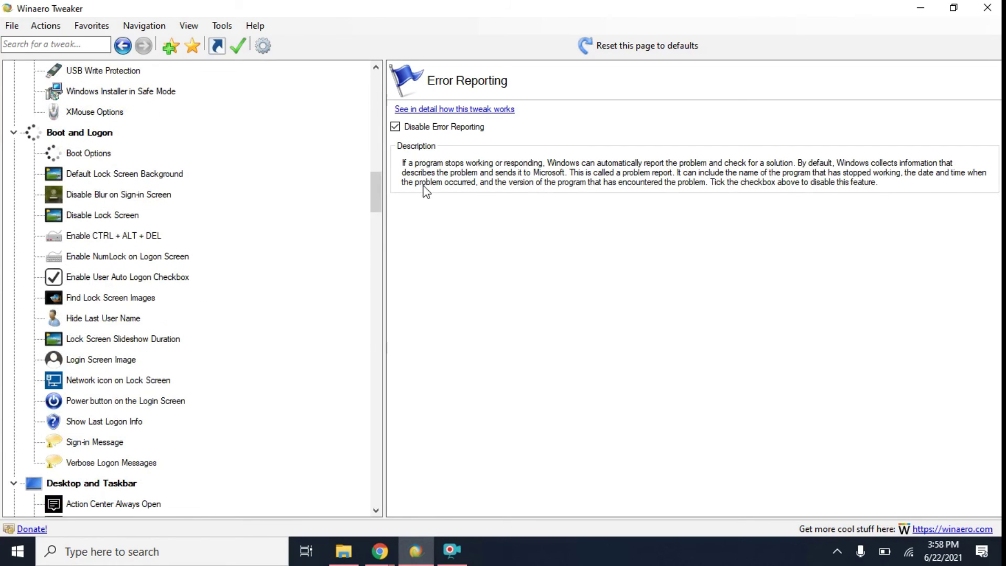
{"action": "left_click_drag", "start_coordinate": [377, 190], "coordinate": [369, 69]}
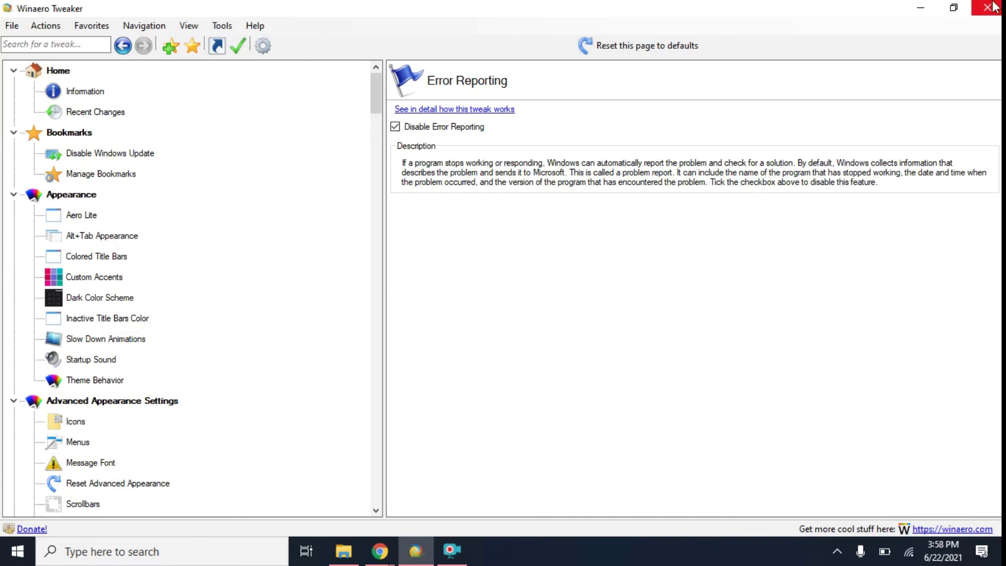
{"action": "left_click", "coordinate": [920, 8]}
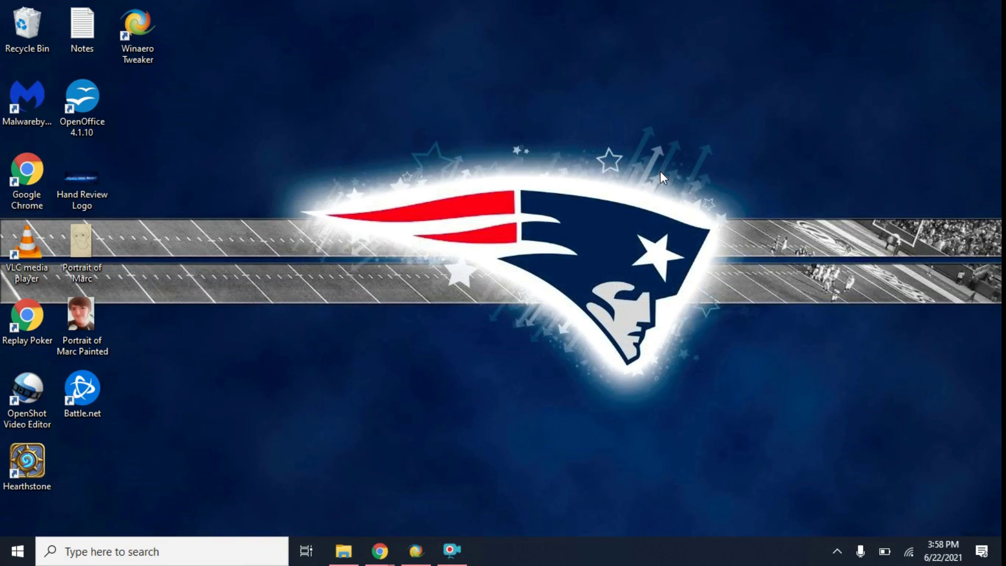
{"action": "left_click", "coordinate": [413, 541]}
{"action": "scroll", "coordinate": [229, 392], "scroll_direction": "down", "scroll_amount": 4}
{"action": "scroll", "coordinate": [228, 392], "scroll_direction": "down", "scroll_amount": 12}
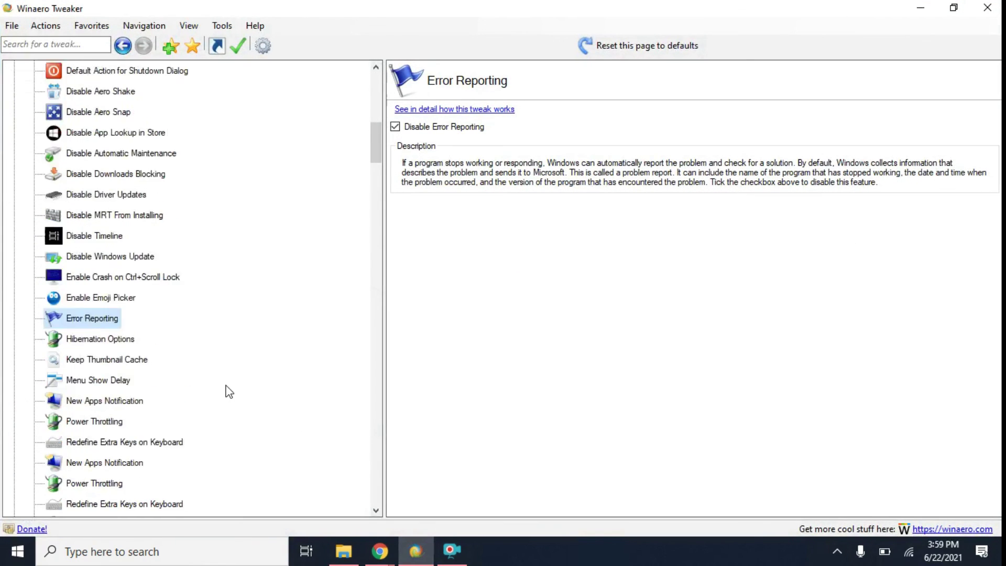
{"action": "scroll", "coordinate": [229, 392], "scroll_direction": "down", "scroll_amount": 3}
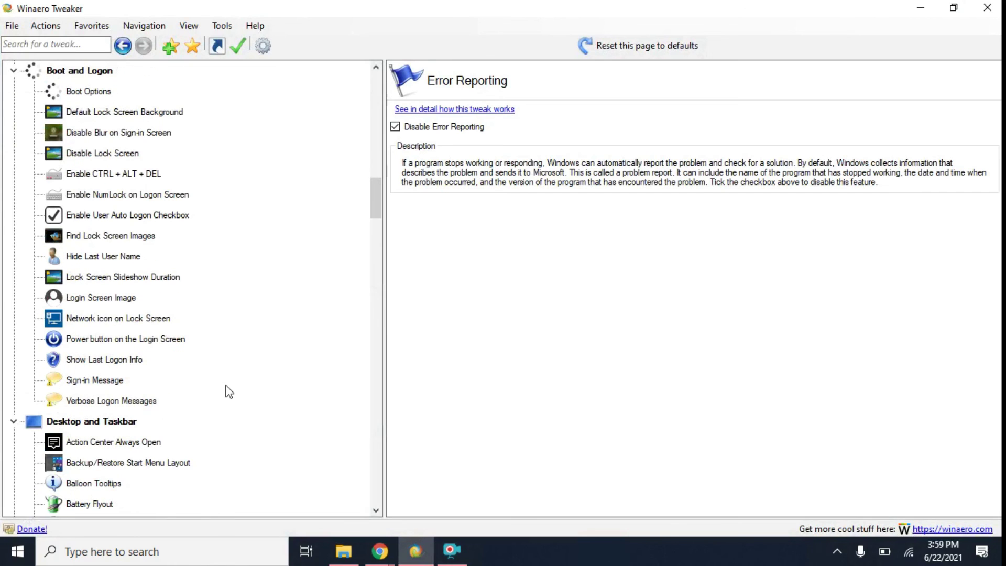
{"action": "scroll", "coordinate": [229, 392], "scroll_direction": "down", "scroll_amount": 20}
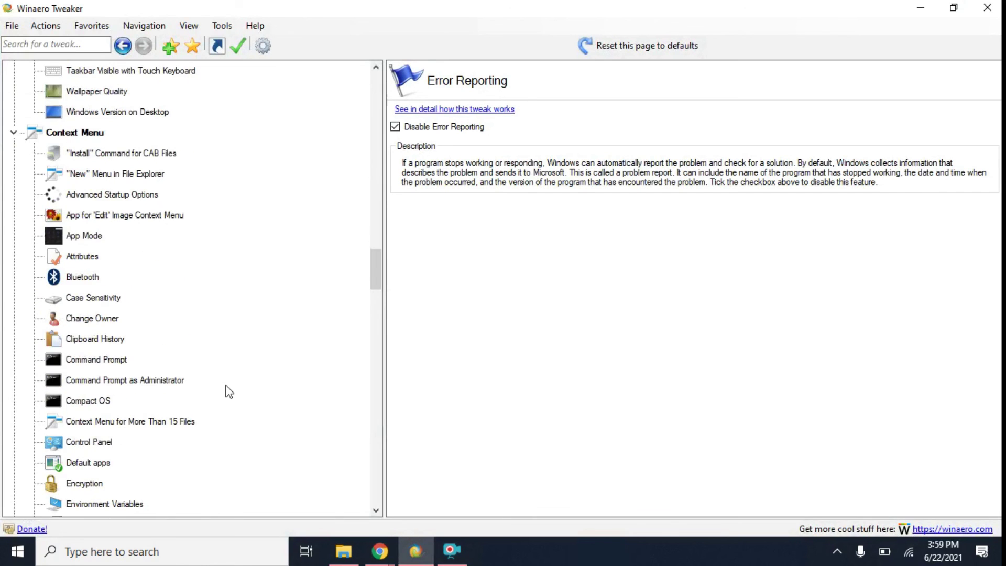
{"action": "scroll", "coordinate": [229, 392], "scroll_direction": "down", "scroll_amount": 12}
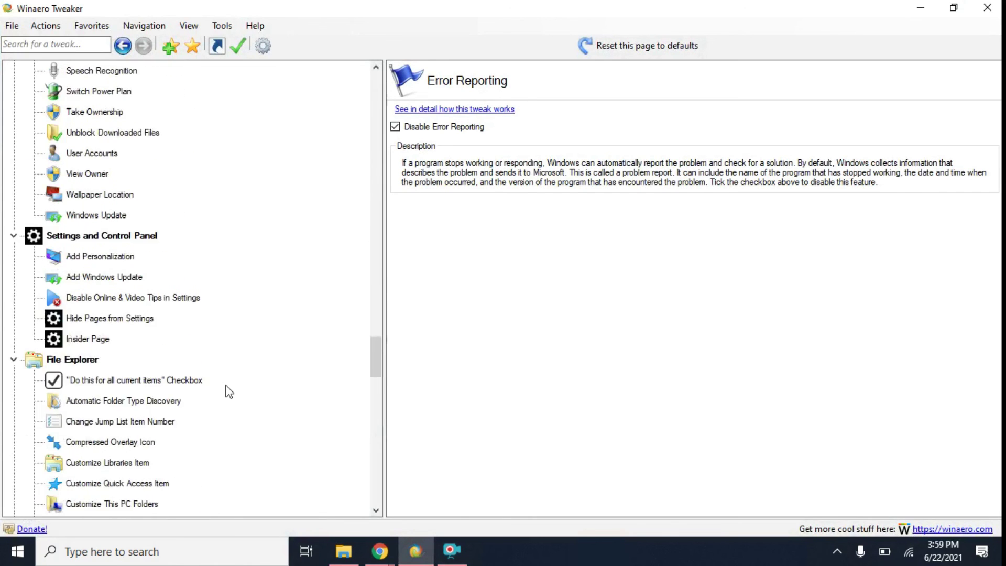
{"action": "scroll", "coordinate": [229, 392], "scroll_direction": "down", "scroll_amount": 4}
{"action": "scroll", "coordinate": [228, 391], "scroll_direction": "down", "scroll_amount": 4}
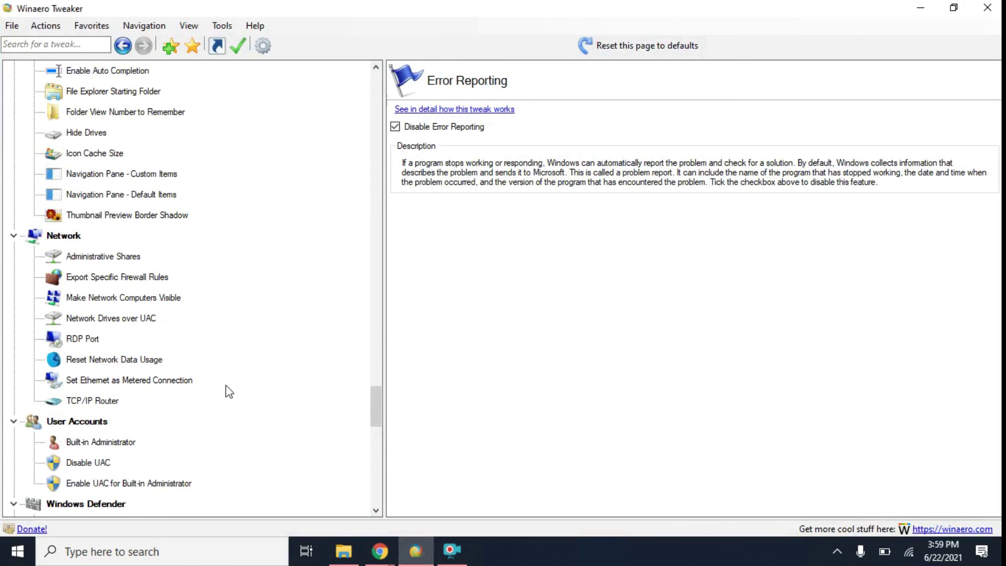
{"action": "scroll", "coordinate": [229, 392], "scroll_direction": "down", "scroll_amount": 2}
{"action": "scroll", "coordinate": [229, 392], "scroll_direction": "down", "scroll_amount": 2}
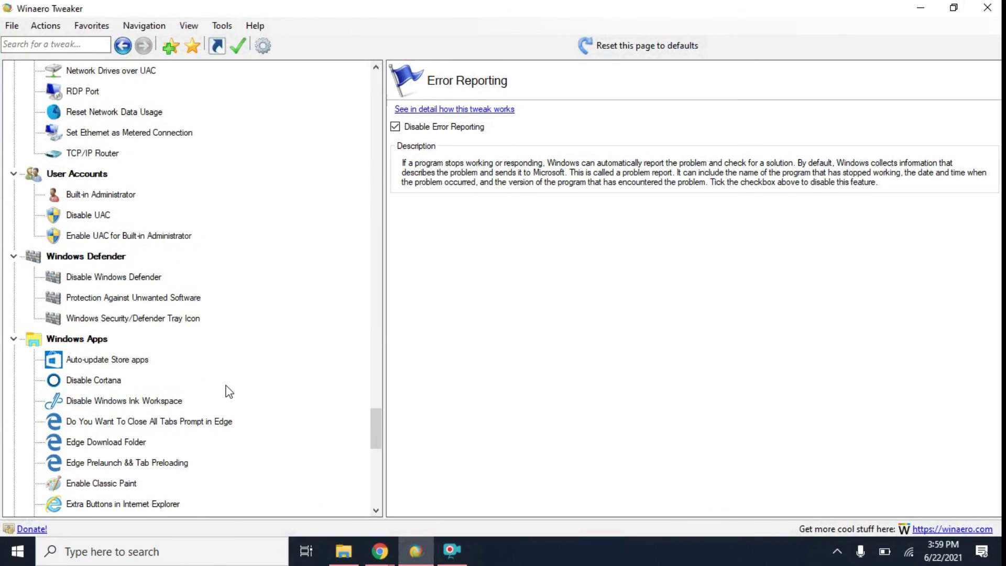